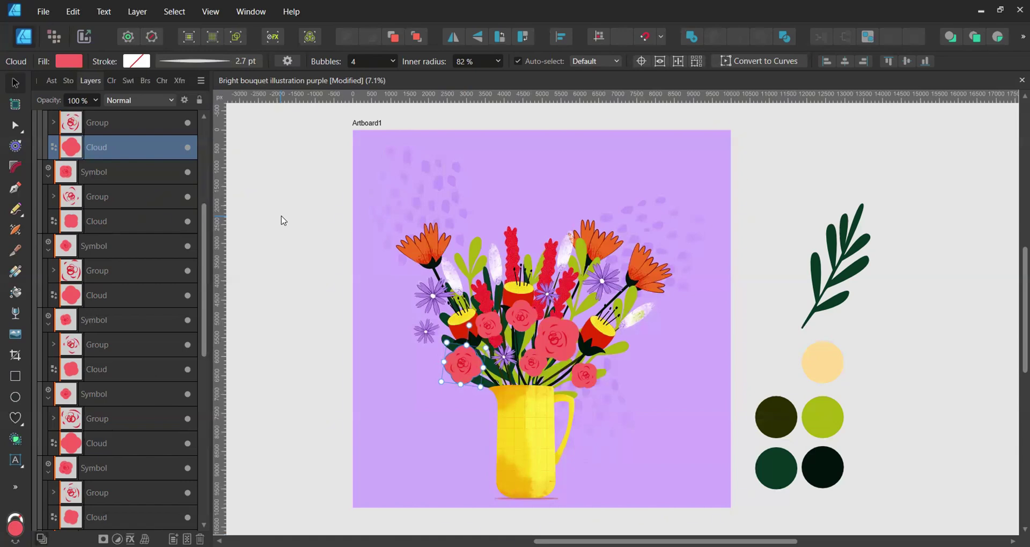
# Step: Show the Symbols panel and dock it alongside the Layers panel group
pyautogui.click(251, 12)
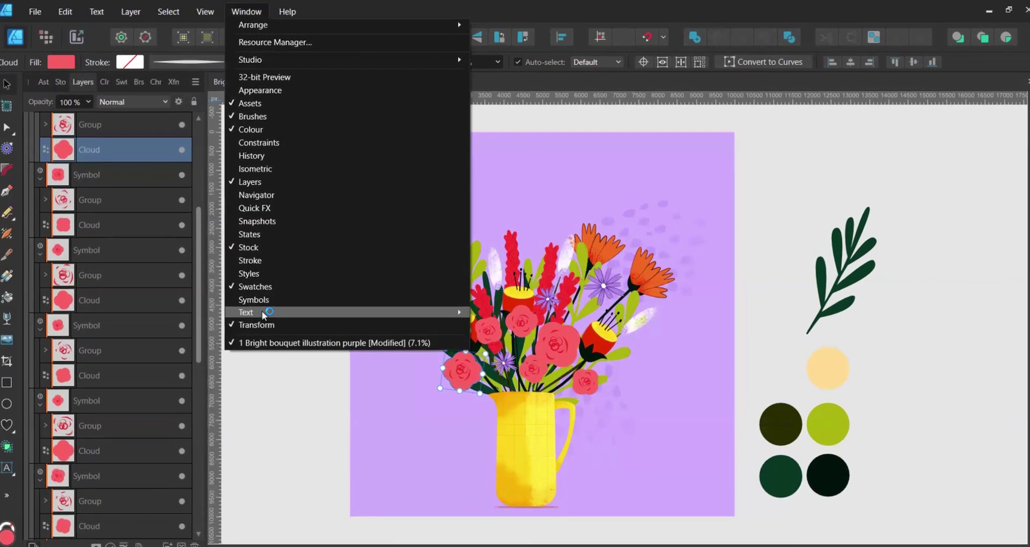
pyautogui.click(260, 301)
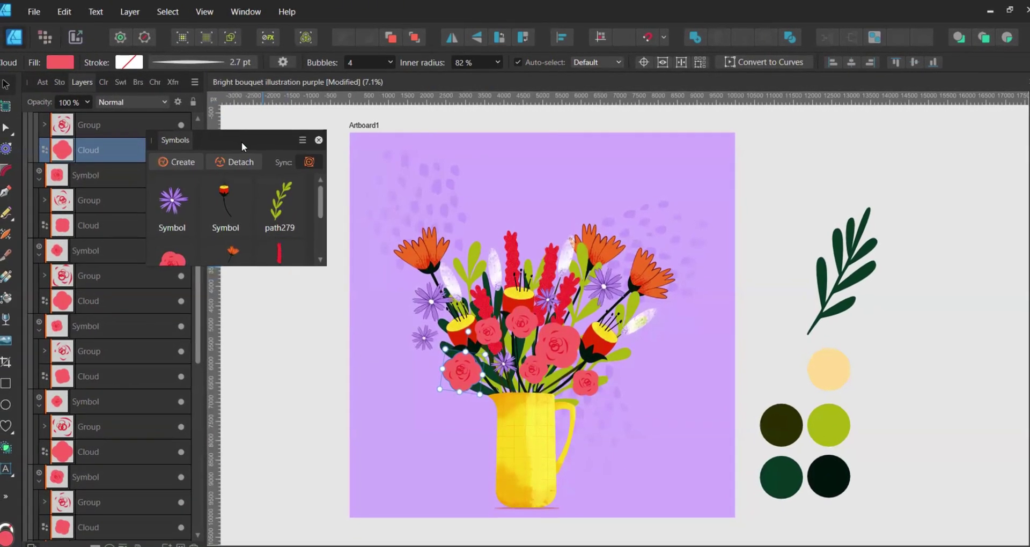
pyautogui.moveTo(241, 142); pyautogui.dragTo(165, 82)
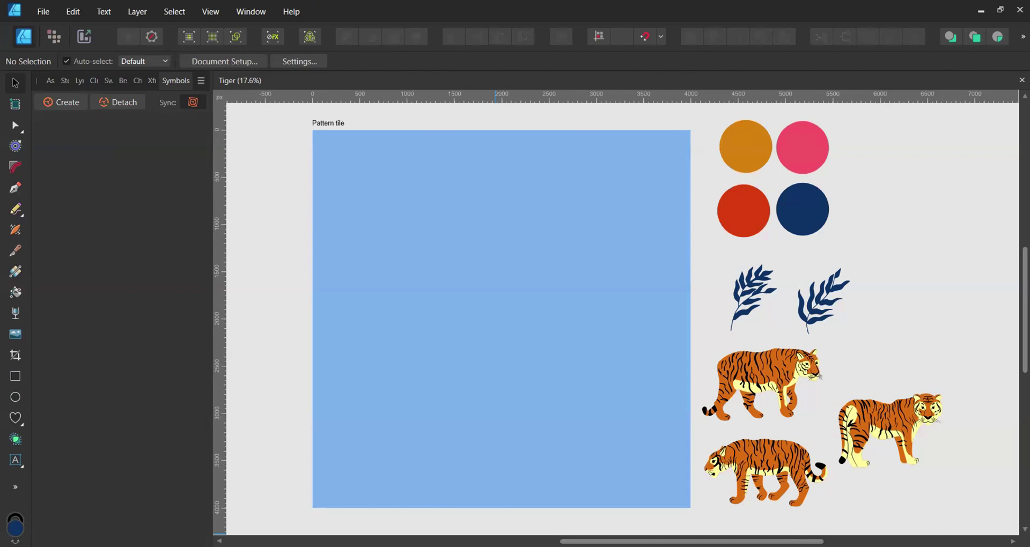
# Step: Turn the two leaf branches and three tigers beside the pattern tile into separate symbols
pyautogui.moveTo(701, 524); pyautogui.dragTo(984, 240)
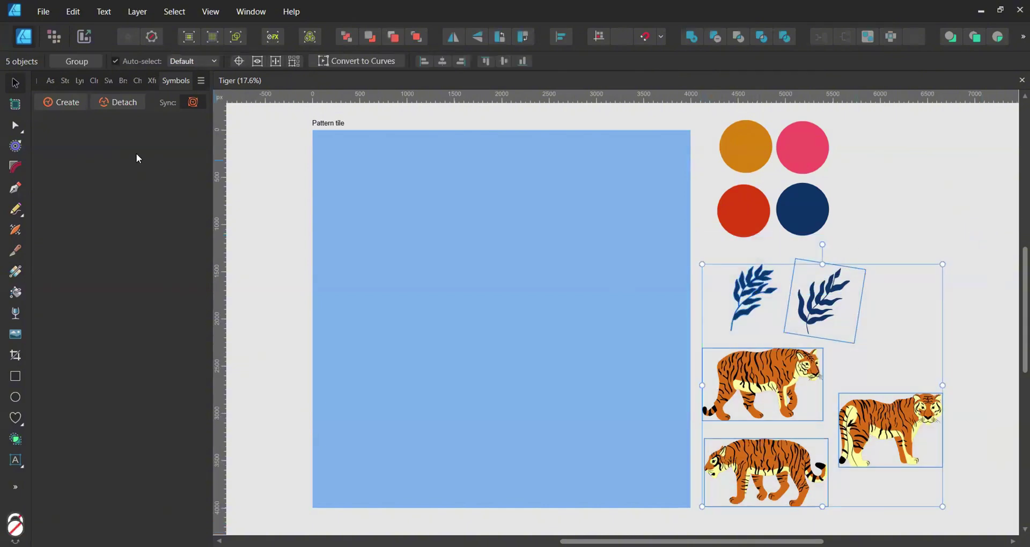
pyautogui.click(70, 103)
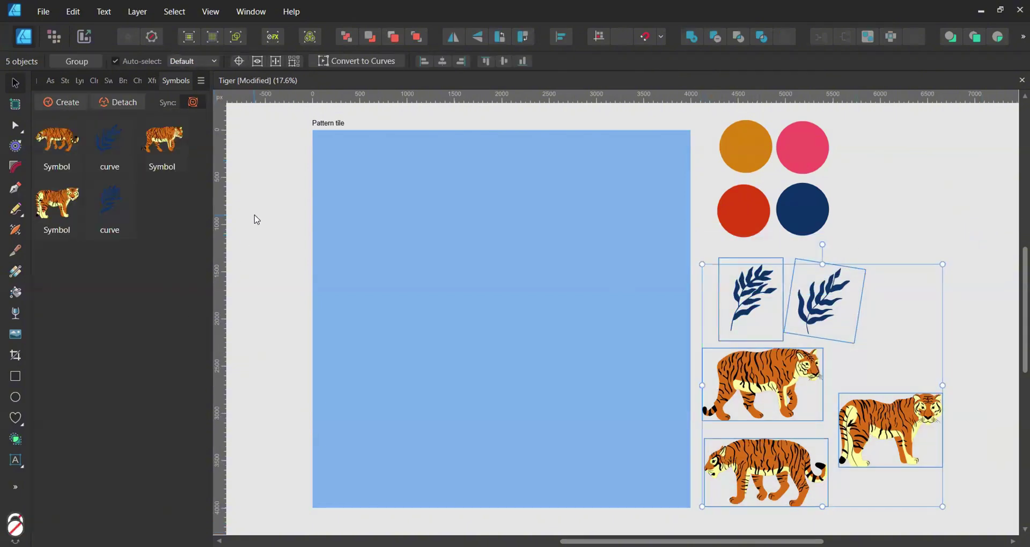
pyautogui.click(280, 212)
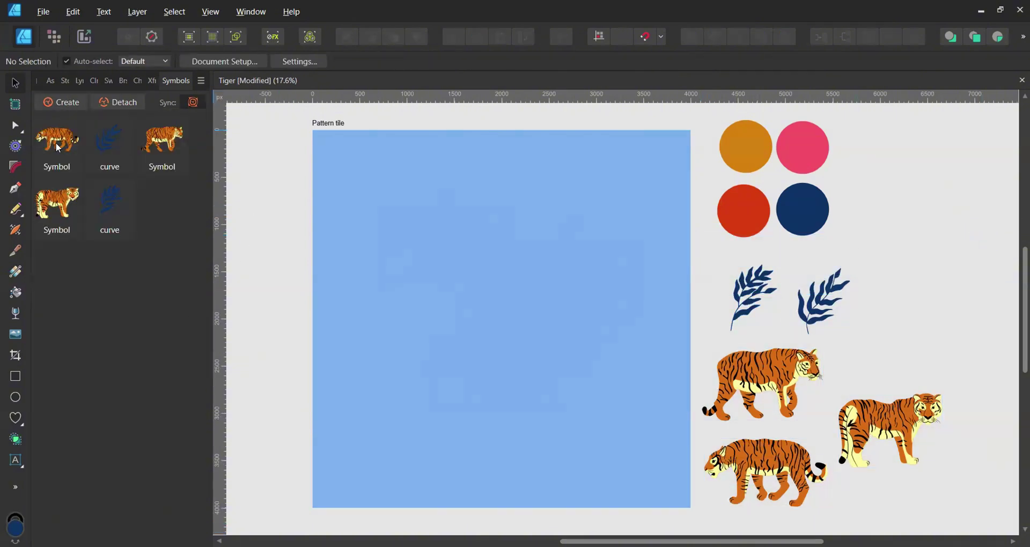
# Step: Place an instance of the head-down tiger symbol on the pattern tile and make two copies of it
pyautogui.moveTo(59, 149); pyautogui.dragTo(417, 244)
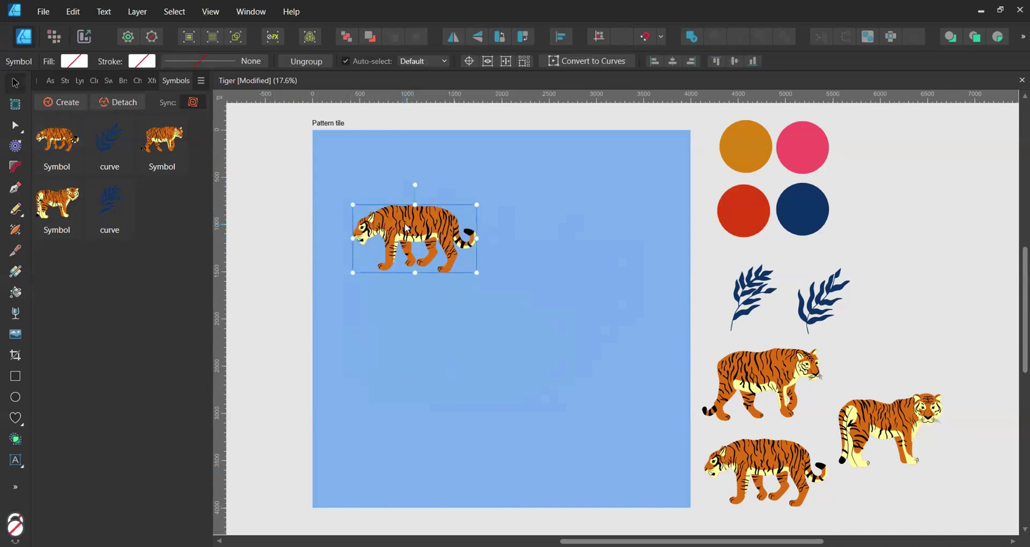
pyautogui.moveTo(407, 229); pyautogui.dragTo(486, 316)
pyautogui.moveTo(549, 266); pyautogui.dragTo(575, 223)
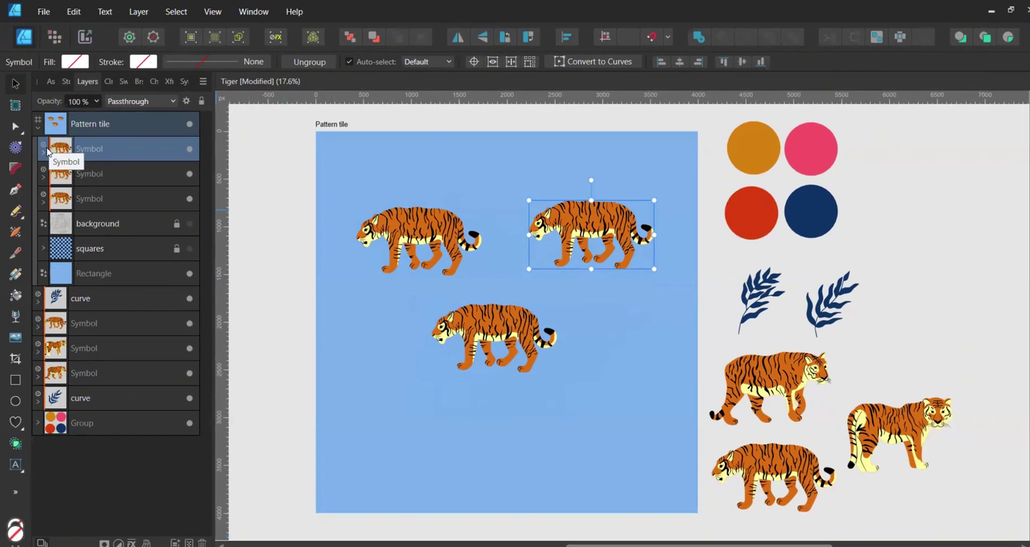
# Step: Delete the two extra tiger copies and move the remaining tiger over the tile's top-left corner
pyautogui.press('Delete')
pyautogui.press('Delete')
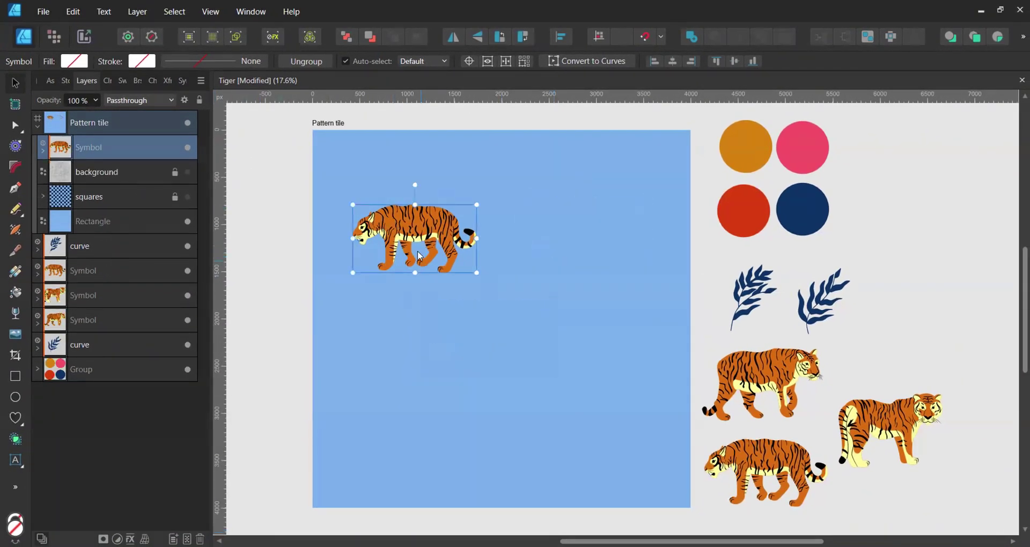
pyautogui.moveTo(422, 264); pyautogui.dragTo(325, 175)
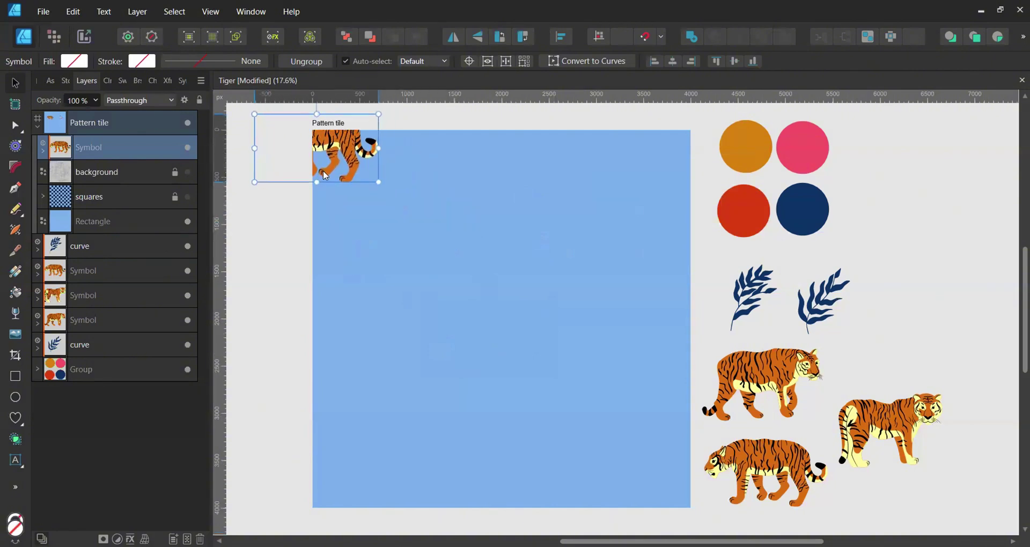
# Step: Arrange the walking and front-facing tigers in the tile's upper half and add a horizontally flipped copy of the walking tiger below
pyautogui.moveTo(744, 359); pyautogui.dragTo(436, 175)
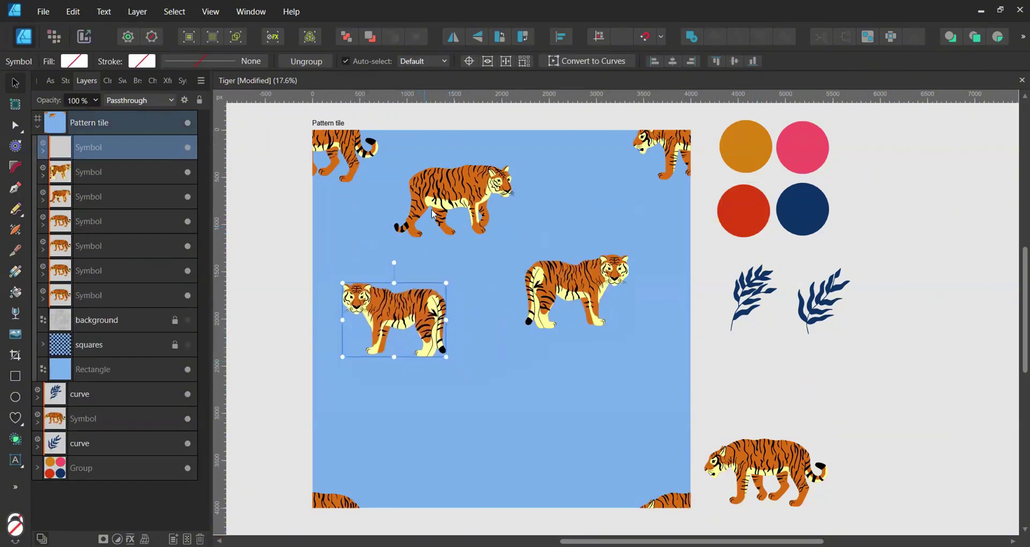
pyautogui.moveTo(456, 193); pyautogui.dragTo(534, 437)
pyautogui.click(454, 36)
pyautogui.moveTo(575, 285); pyautogui.dragTo(601, 249)
# Step: Copy the top-right corner tiger into the tile's lower right, flip it horizontally, and move the flipped walking tiger to the lower left
pyautogui.click(672, 152)
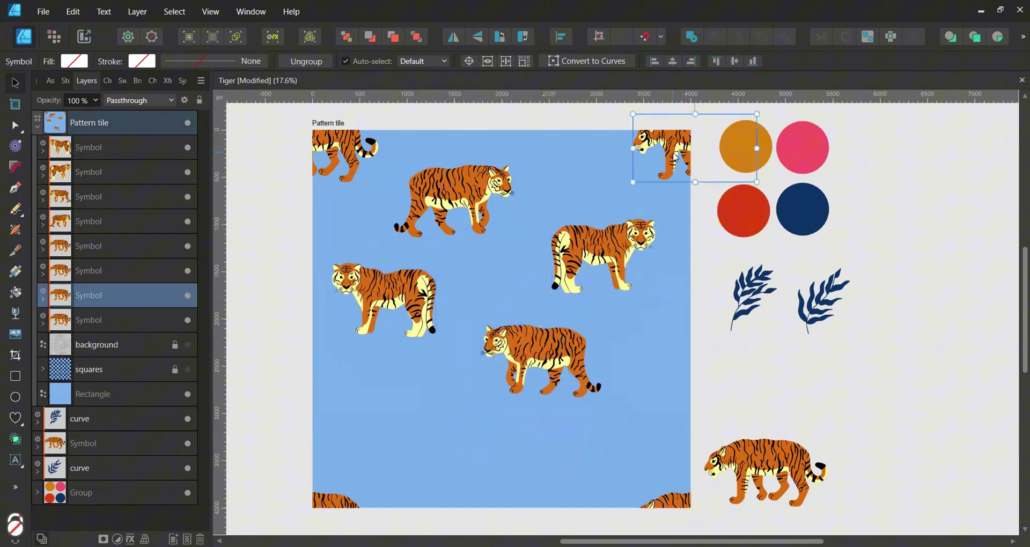
pyautogui.moveTo(675, 157); pyautogui.dragTo(553, 387)
pyautogui.click(453, 38)
pyautogui.moveTo(531, 354); pyautogui.dragTo(443, 448)
pyautogui.moveTo(552, 387); pyautogui.dragTo(513, 362)
pyautogui.moveTo(451, 452)
pyautogui.mouseDown()
pyautogui.moveTo(472, 454)
pyautogui.moveTo(452, 452)
pyautogui.mouseUp()
pyautogui.moveTo(515, 376); pyautogui.dragTo(564, 391)
# Step: Place the first leaf branch rotated clockwise over the tile's left edge and repeat it across the right edge
pyautogui.moveTo(754, 312); pyautogui.dragTo(360, 240)
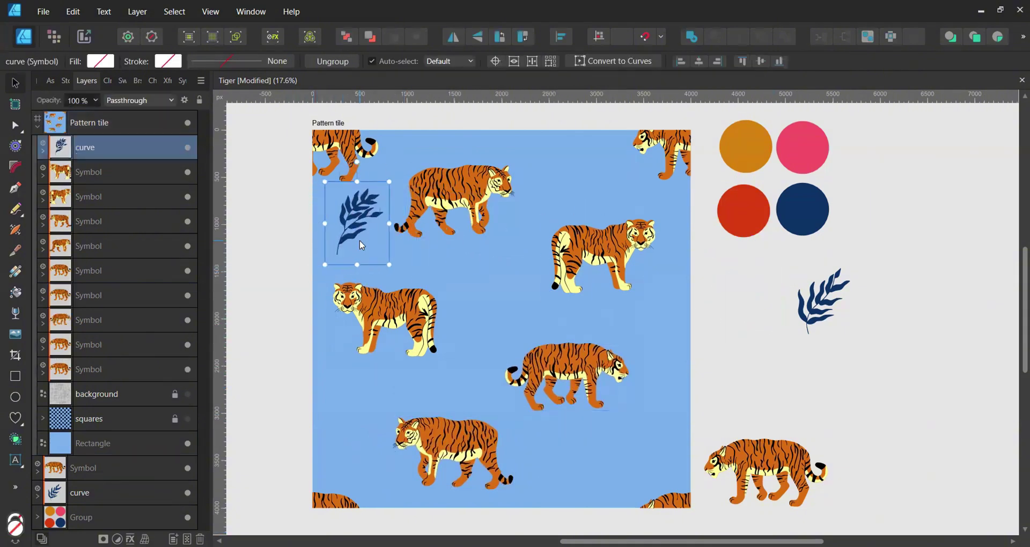
pyautogui.moveTo(357, 162); pyautogui.dragTo(384, 154)
pyautogui.moveTo(359, 225); pyautogui.dragTo(336, 225)
pyautogui.moveTo(335, 226); pyautogui.dragTo(714, 226)
# Step: Place the second leaf branch flipped horizontally at the tile's centre, and a rotated copy in the lower-left area
pyautogui.click(453, 37)
pyautogui.moveTo(821, 303); pyautogui.dragTo(363, 394)
pyautogui.click(453, 36)
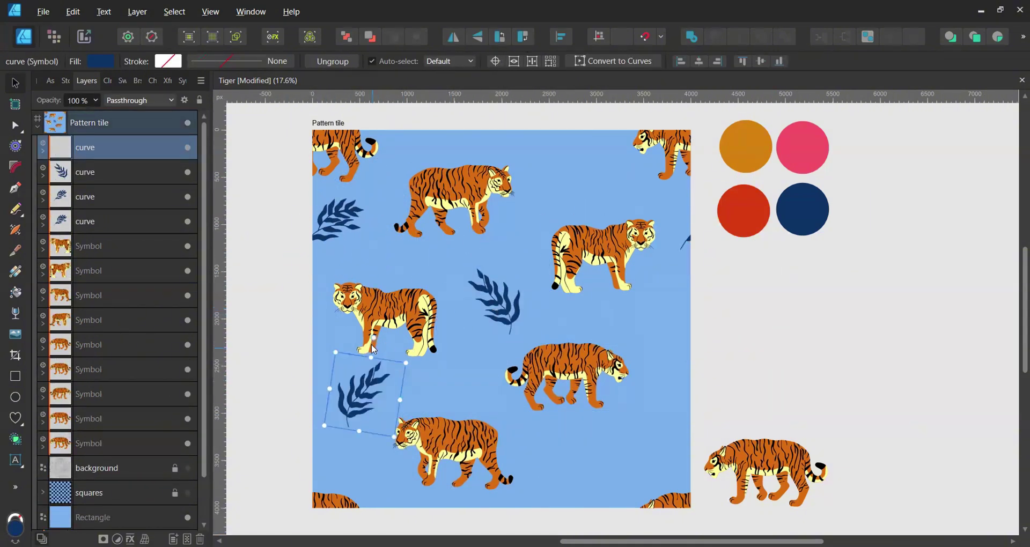
pyautogui.moveTo(372, 339); pyautogui.dragTo(412, 425)
pyautogui.moveTo(364, 397); pyautogui.dragTo(356, 427)
# Step: Copy the left-edge branch to the tile's lower right, rotate it, and repeat another duplicated branch across the left and right edges
pyautogui.moveTo(335, 220); pyautogui.dragTo(590, 450)
pyautogui.moveTo(610, 395); pyautogui.dragTo(677, 430)
pyautogui.hotkey('ctrl', 'j')
pyautogui.moveTo(663, 370); pyautogui.dragTo(681, 373)
pyautogui.hotkey('ctrl', 'j')
pyautogui.keyDown('shift'); pyautogui.click(680, 373); pyautogui.keyUp('shift')
pyautogui.moveTo(680, 373)
pyautogui.mouseDown()
pyautogui.moveTo(302, 373)
pyautogui.moveTo(682, 356)
pyautogui.mouseUp()
# Step: Nudge the left and lower-right tigers slightly right, and place a rotated copy of the central branch in the tile's upper right
pyautogui.moveTo(389, 316); pyautogui.dragTo(400, 318)
pyautogui.moveTo(569, 376); pyautogui.dragTo(577, 372)
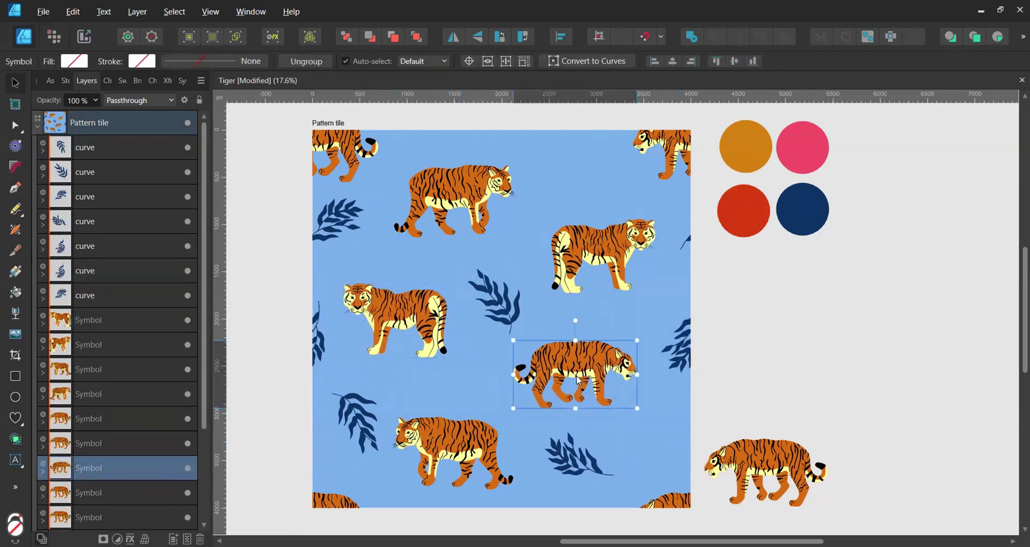
pyautogui.moveTo(496, 314); pyautogui.dragTo(558, 199)
pyautogui.moveTo(590, 144); pyautogui.dragTo(529, 225)
pyautogui.moveTo(553, 188); pyautogui.dragTo(573, 175)
pyautogui.click(258, 311)
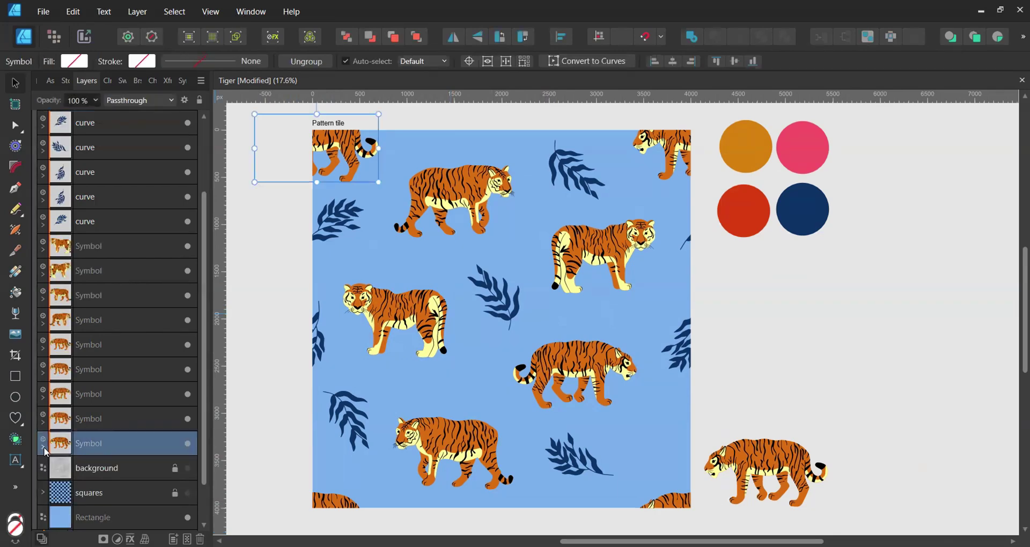
# Step: Recolour the body curve inside the corner tiger symbol with the pink from the palette circles
pyautogui.click(43, 450)
pyautogui.scroll(-2, 95, 455)
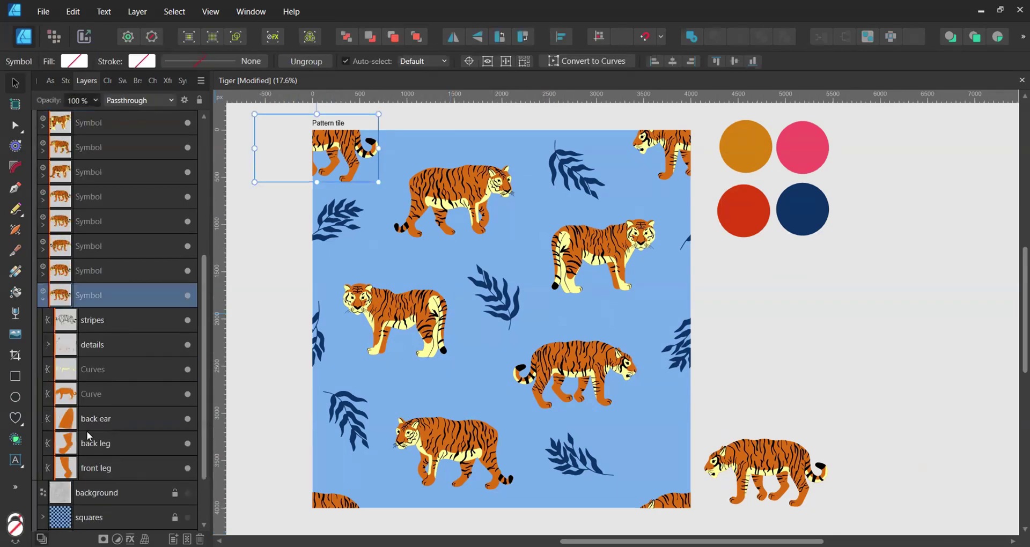
pyautogui.click(91, 395)
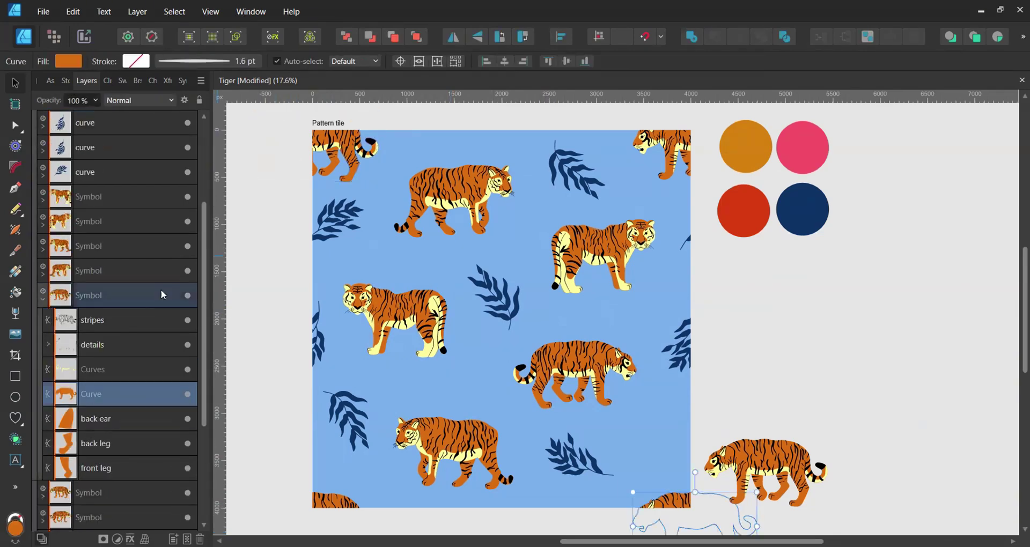
pyautogui.click(114, 82)
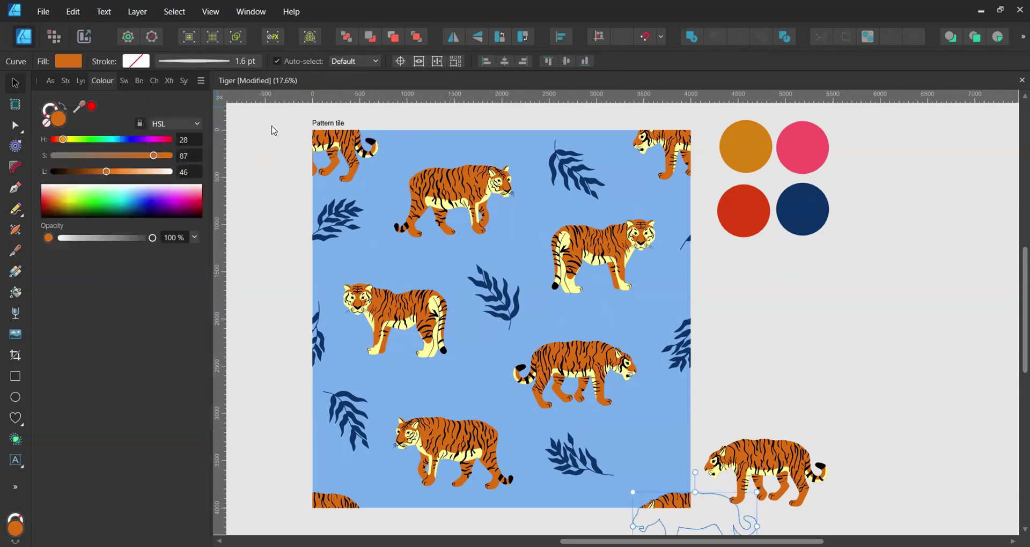
pyautogui.click(91, 106)
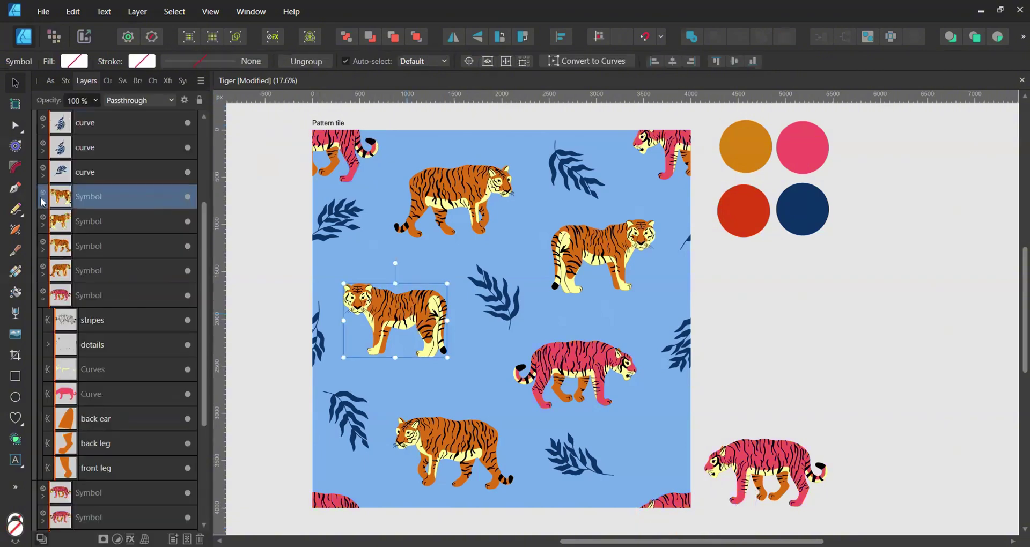
# Step: Recolour the body curve inside the front-facing tiger symbol with the red from the palette circles
pyautogui.click(43, 200)
pyautogui.click(93, 370)
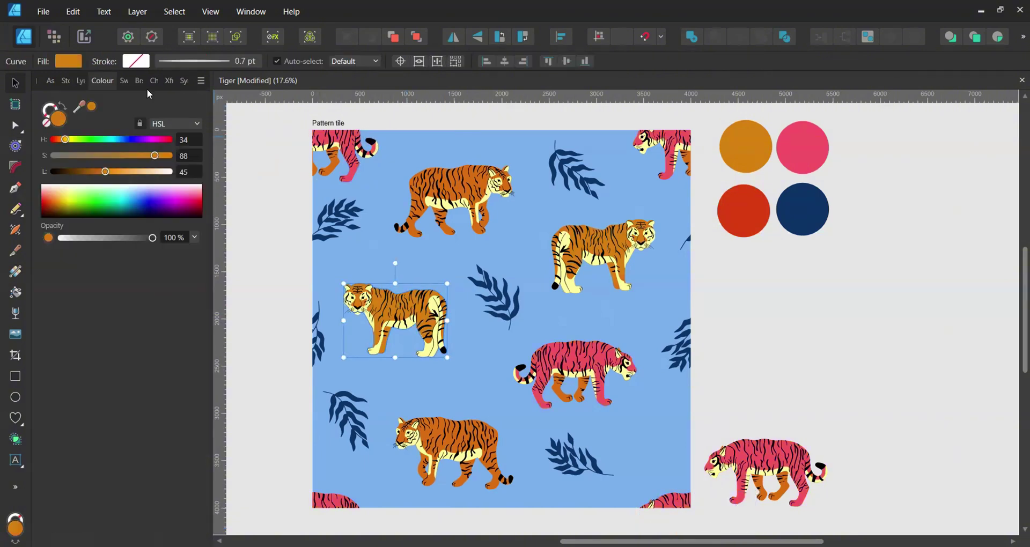
pyautogui.click(93, 107)
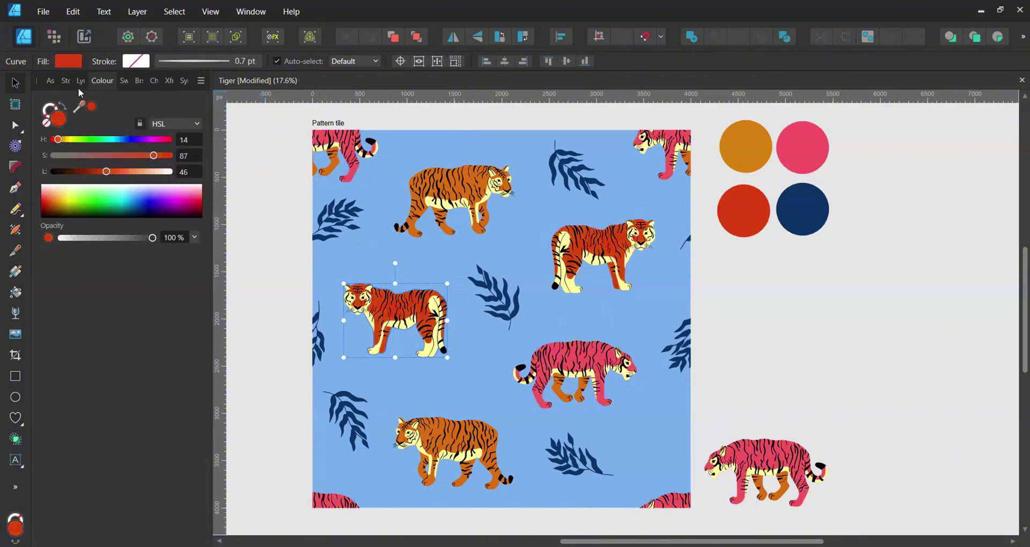
# Step: Recolour the body group inside the walking tiger symbol with the ochre from the palette circles
pyautogui.click(85, 81)
pyautogui.click(464, 183)
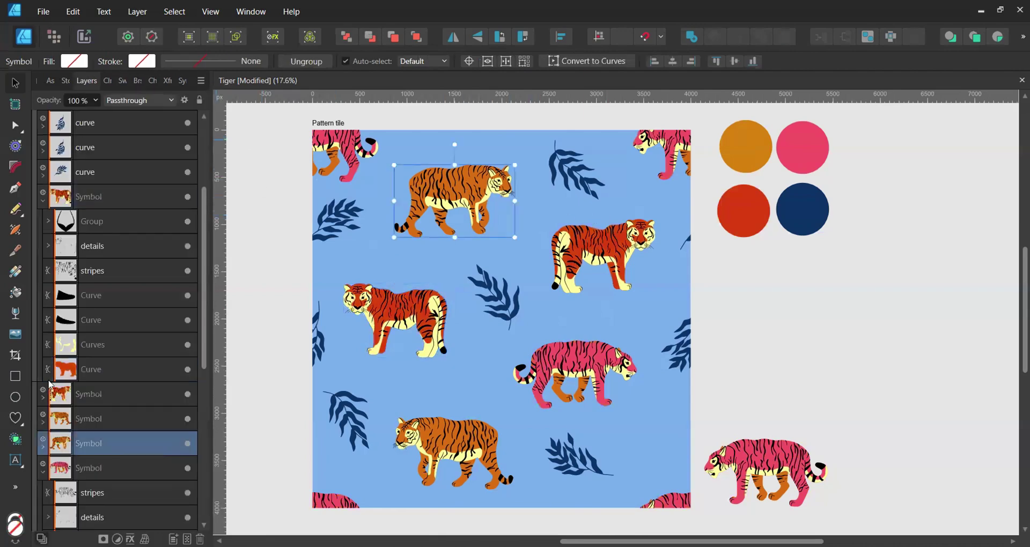
pyautogui.click(42, 448)
pyautogui.scroll(-3, 110, 450)
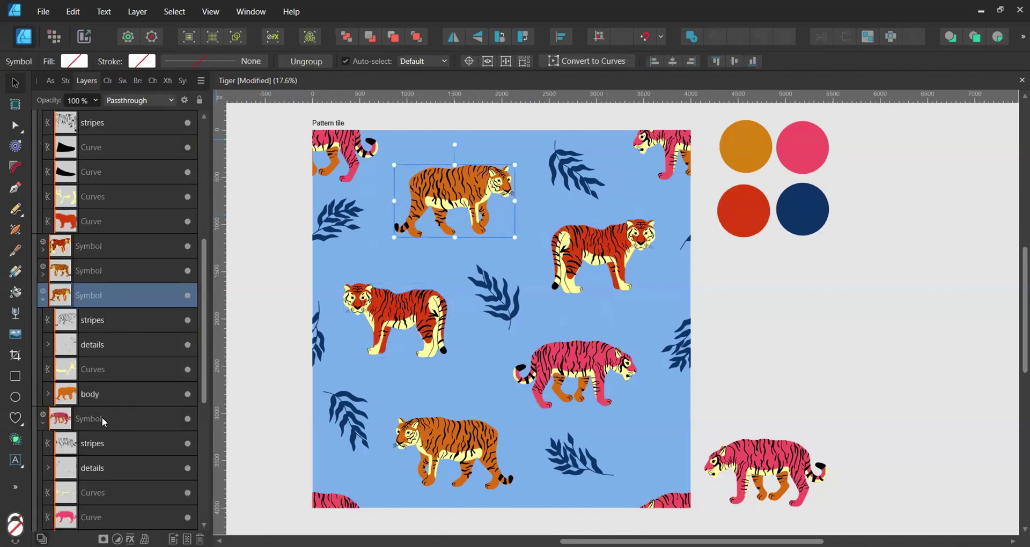
pyautogui.click(93, 396)
pyautogui.click(111, 82)
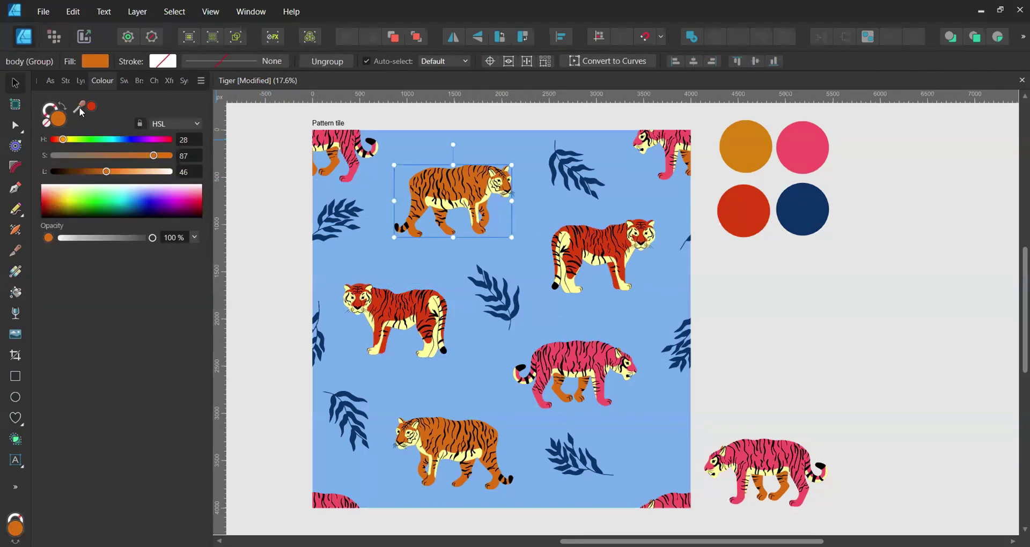
pyautogui.click(91, 107)
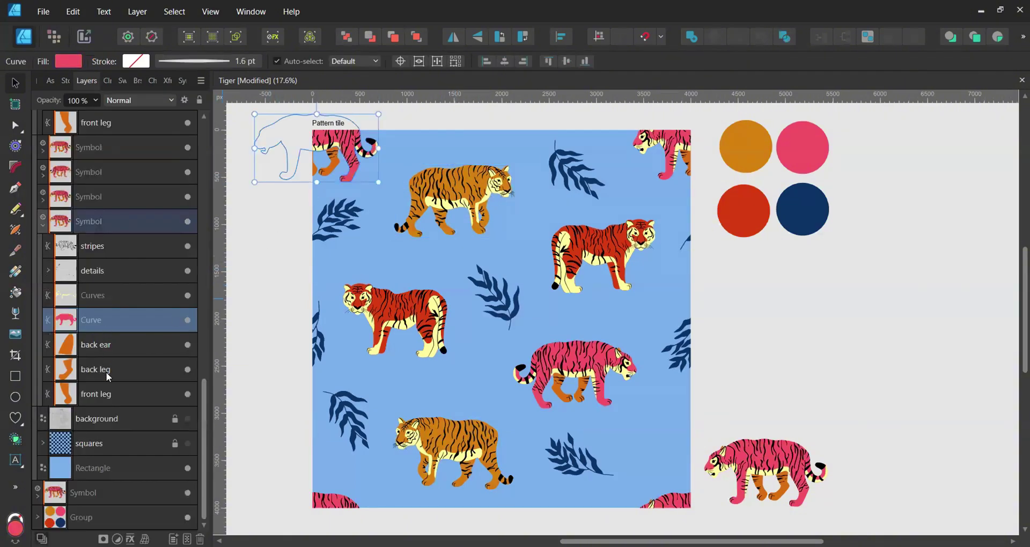
# Step: Merge the pink tiger's body curve, back ear, back leg and front leg with Add, and sample the palette pink for the merged shape
pyautogui.keyDown('shift'); pyautogui.click(105, 396); pyautogui.keyUp('shift')
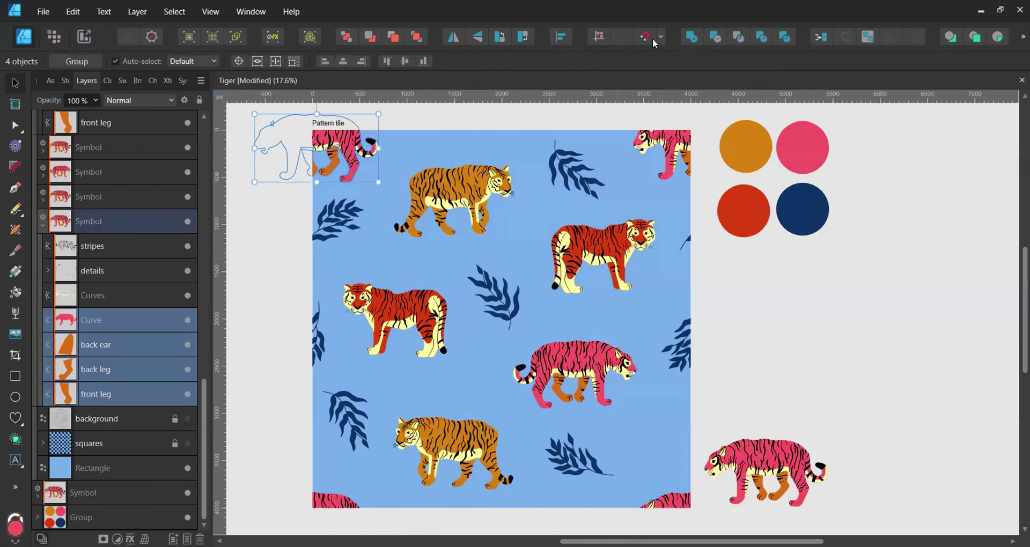
pyautogui.click(692, 38)
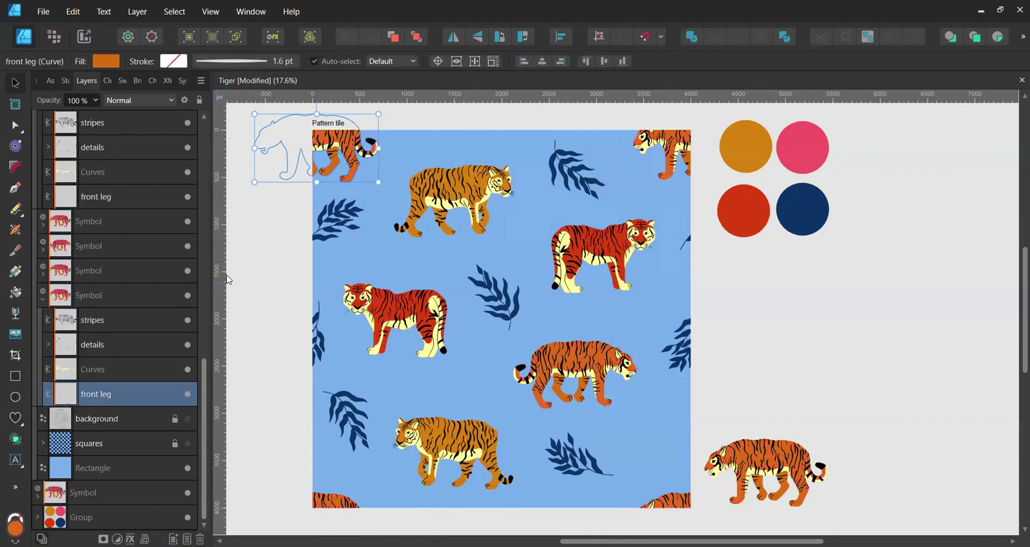
pyautogui.click(107, 80)
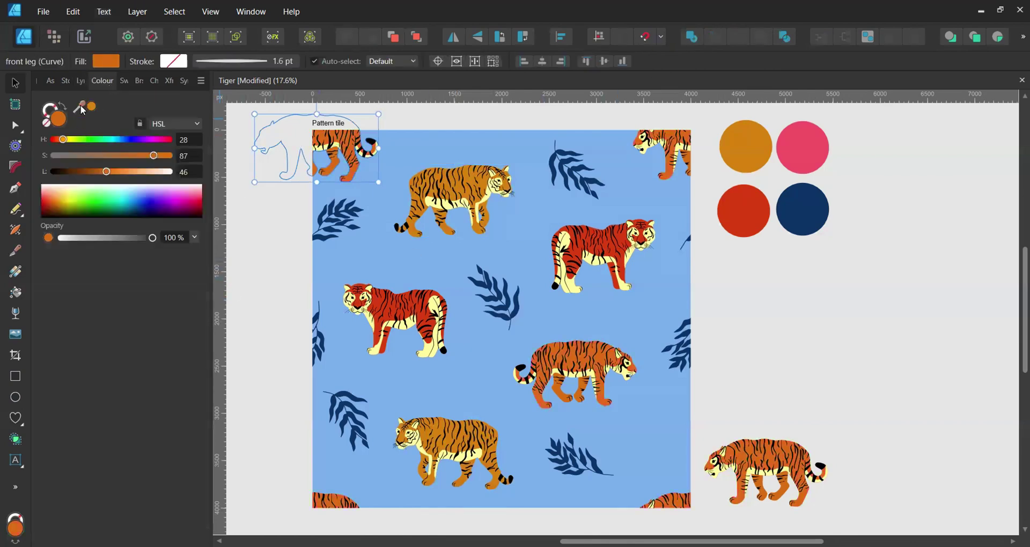
pyautogui.moveTo(79, 106); pyautogui.dragTo(802, 147)
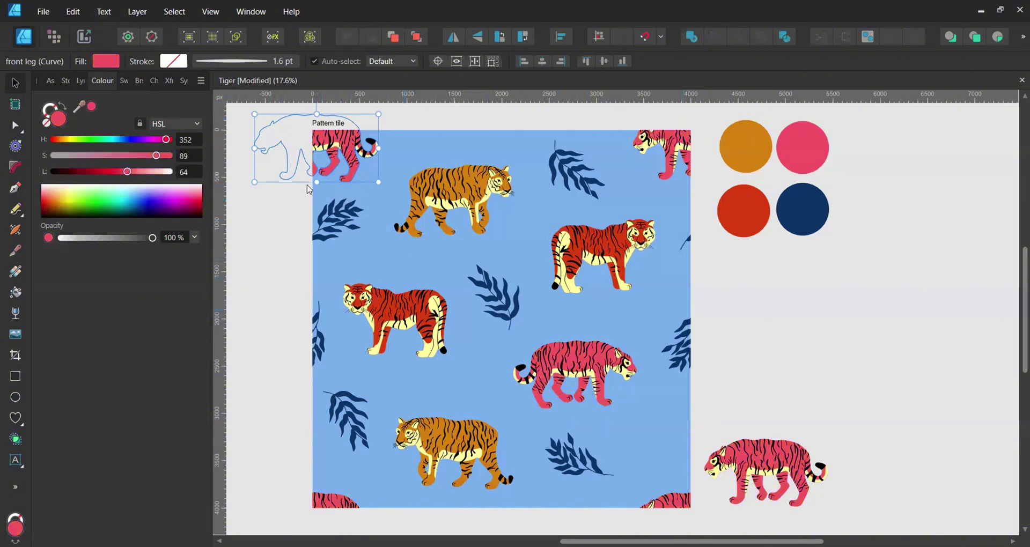
# Step: Give the pink tiger symbol at the tile's corner a white outer shadow and increase the shadow's offset
pyautogui.click(299, 151)
pyautogui.click(80, 81)
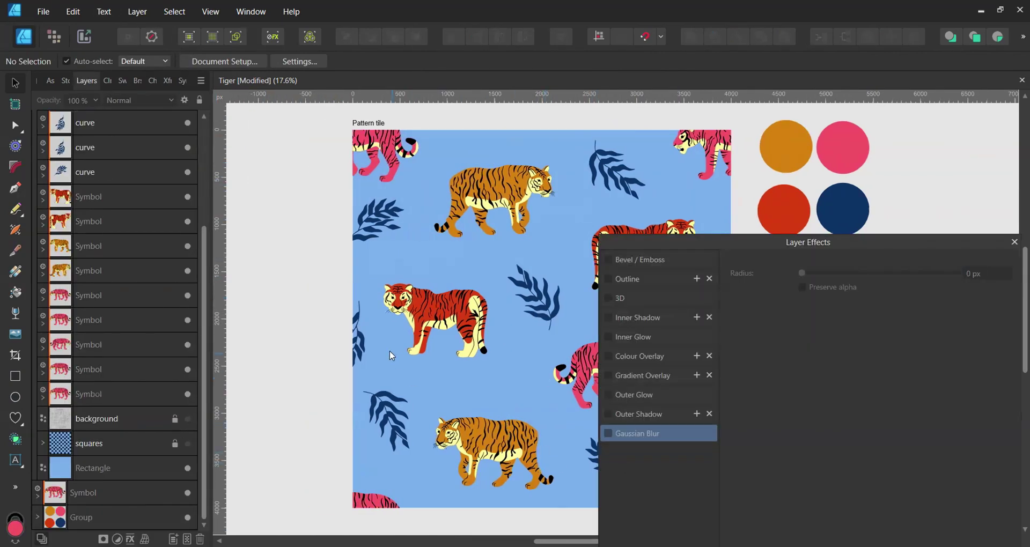
pyautogui.hscroll(3, 389, 349)
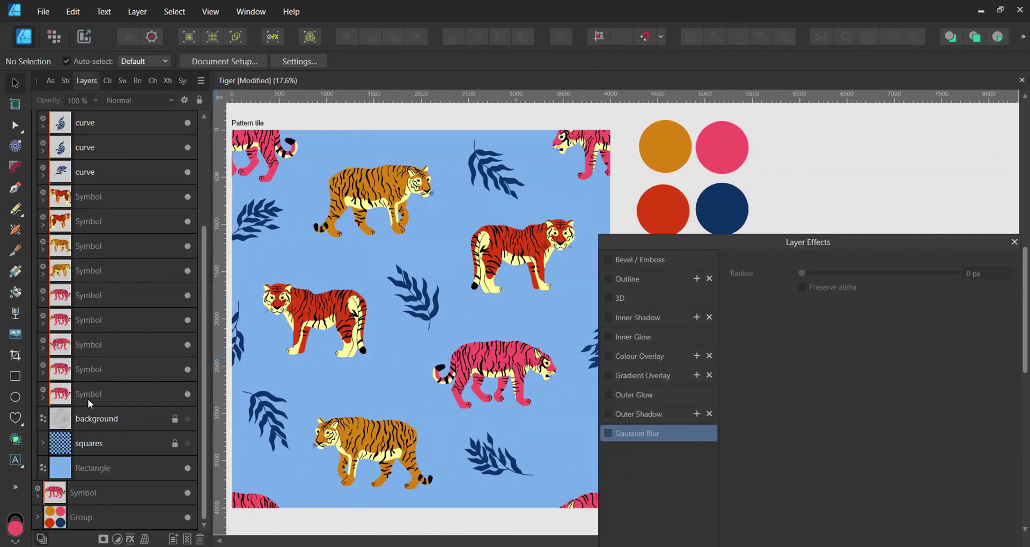
pyautogui.click(66, 401)
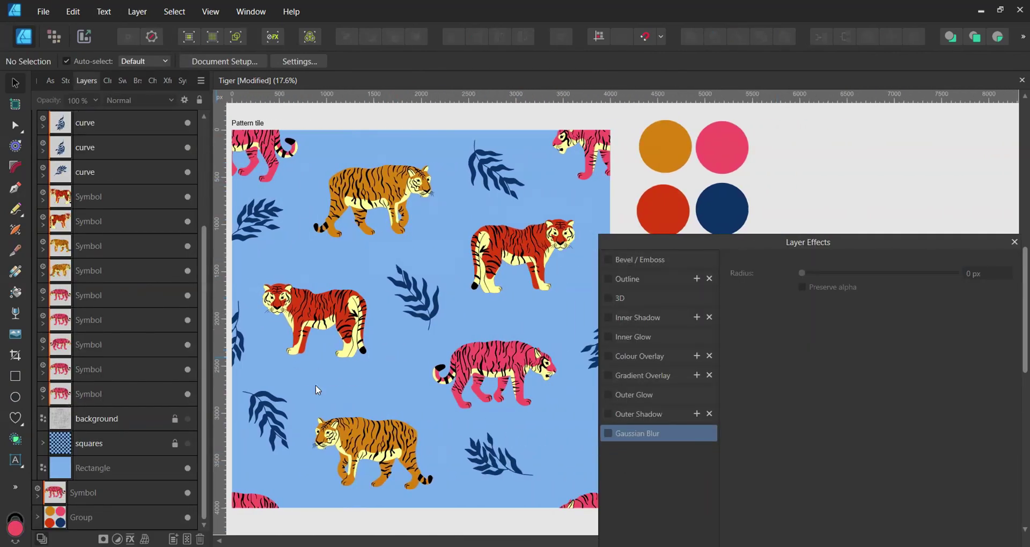
pyautogui.click(648, 395)
pyautogui.click(644, 414)
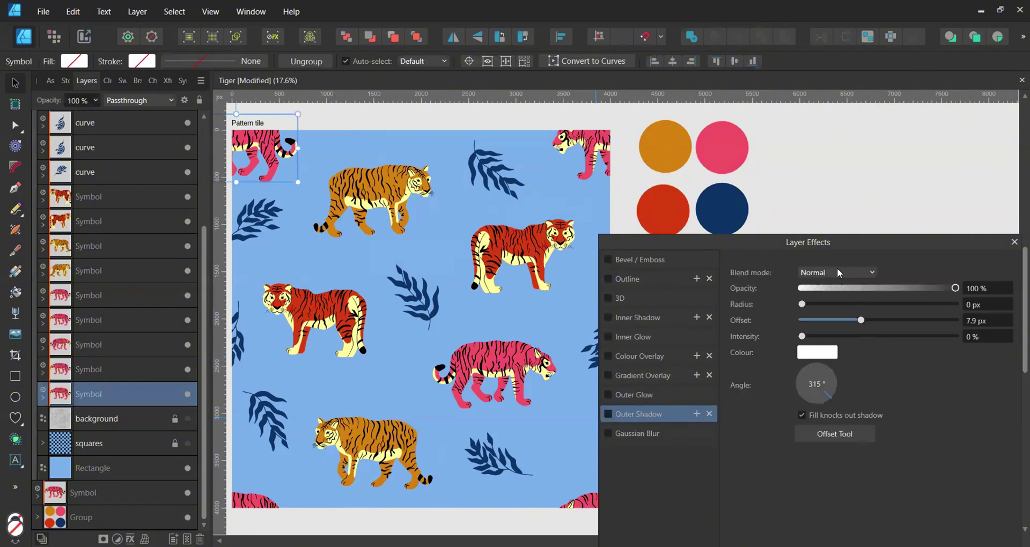
pyautogui.moveTo(955, 288); pyautogui.dragTo(993, 288)
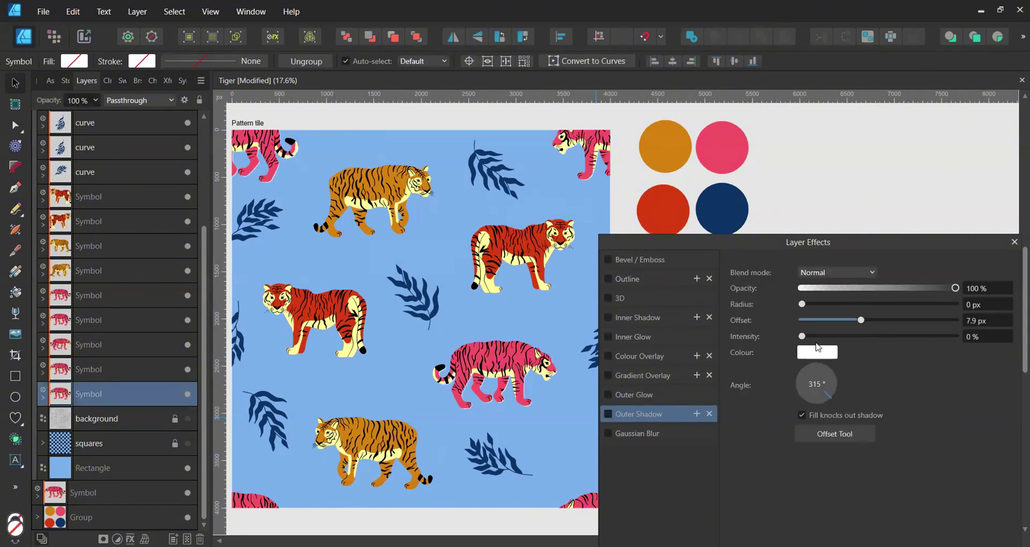
pyautogui.moveTo(861, 324)
pyautogui.mouseDown()
pyautogui.moveTo(894, 323)
pyautogui.moveTo(865, 326)
pyautogui.moveTo(876, 320)
pyautogui.mouseUp()
# Step: Give the walking ochre tiger symbol a red outer shadow and adjust the shadow's offset
pyautogui.click(356, 196)
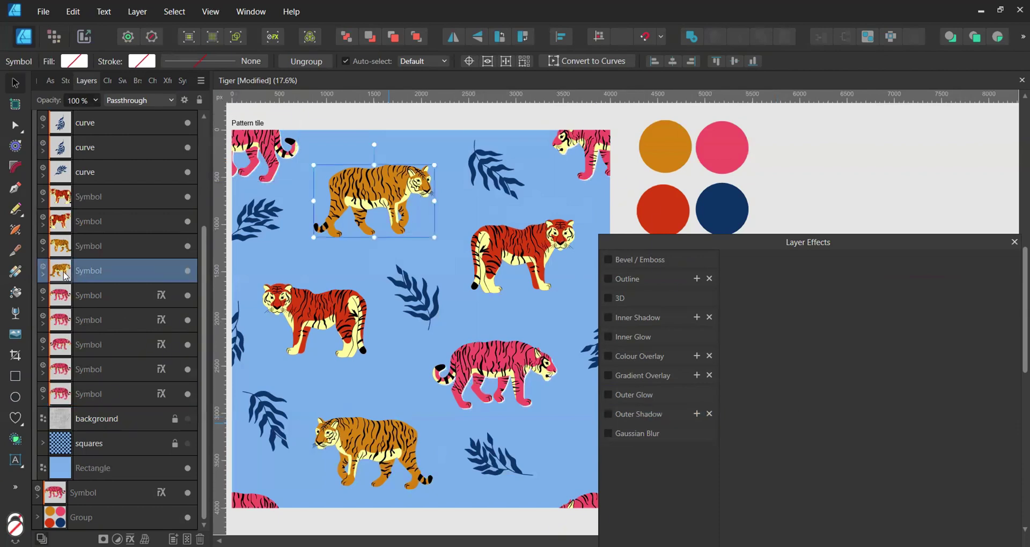
pyautogui.click(681, 415)
pyautogui.click(821, 355)
pyautogui.click(893, 375)
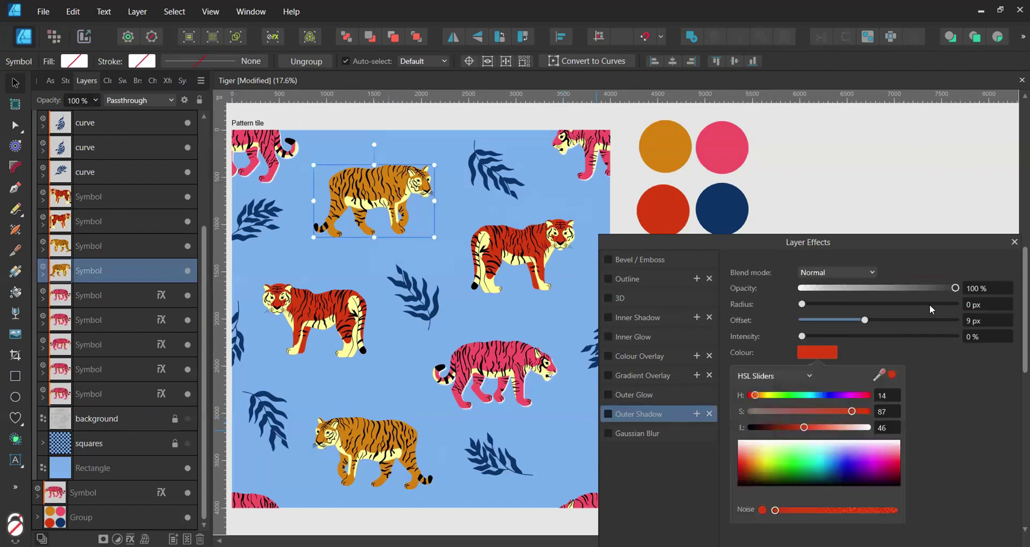
pyautogui.click(866, 322)
# Step: Give the front-facing red tiger symbol a black outer shadow with an offset of about 11.9 px
pyautogui.click(310, 320)
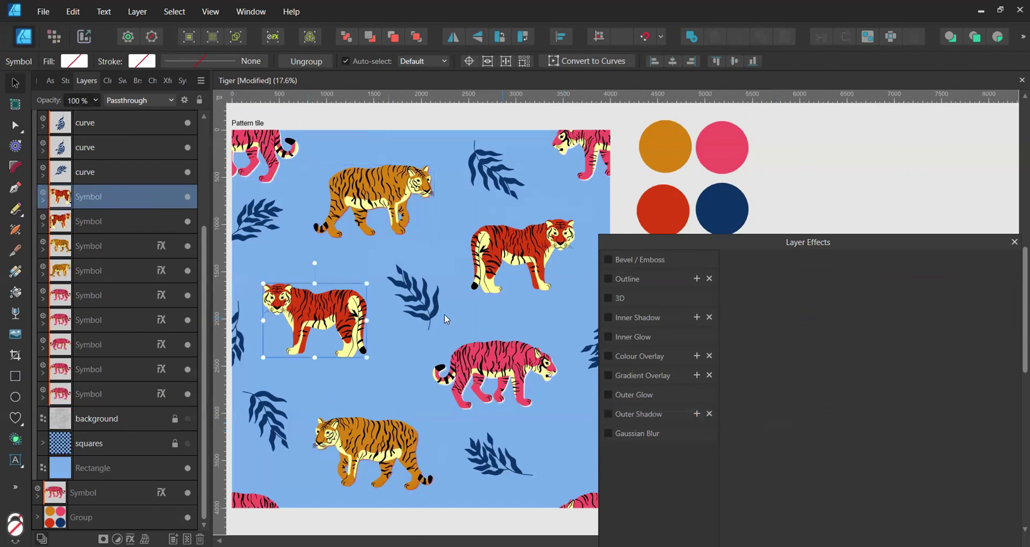
pyautogui.moveTo(863, 324); pyautogui.dragTo(872, 320)
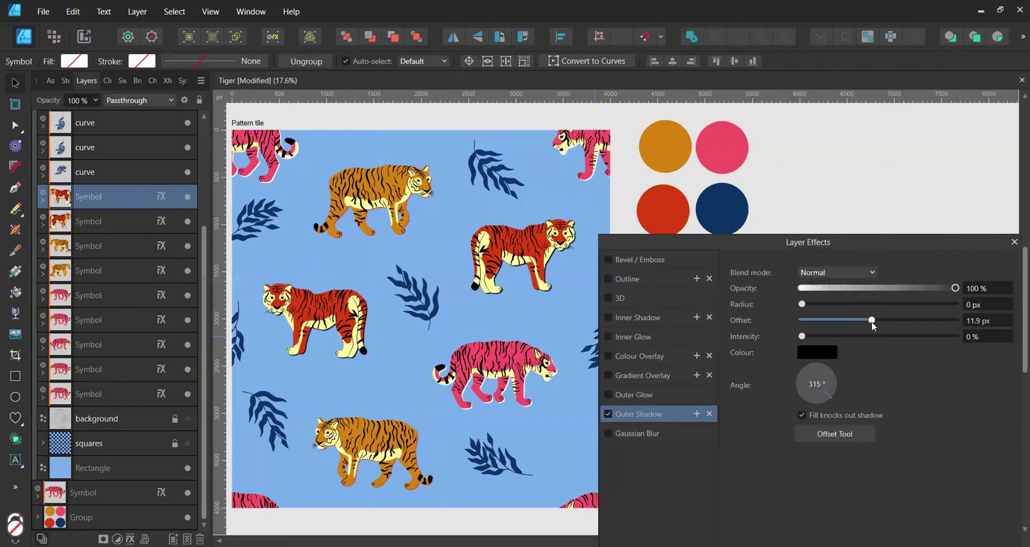
pyautogui.click(1015, 242)
# Step: Show the hidden squares and background layers behind the tigers
pyautogui.click(188, 443)
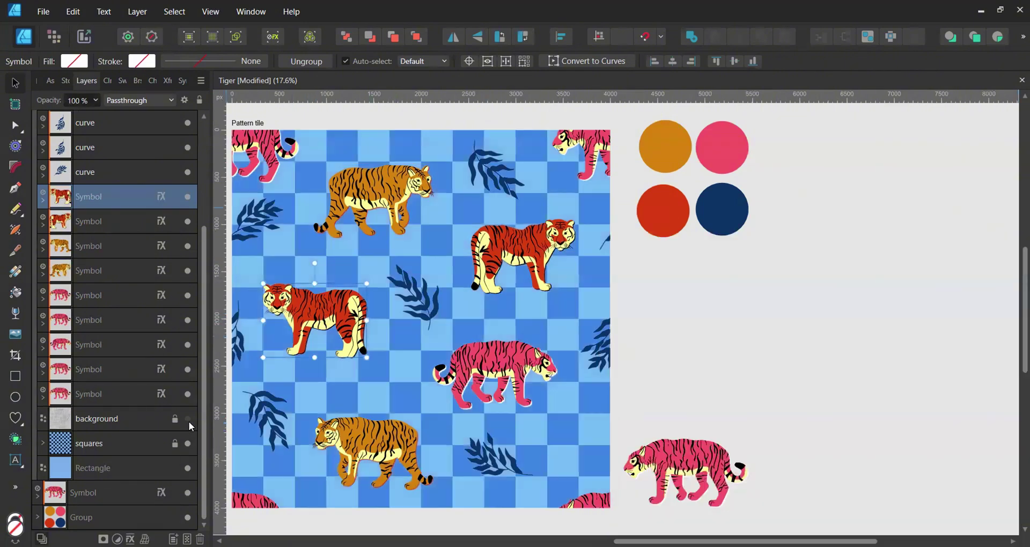
pyautogui.click(187, 419)
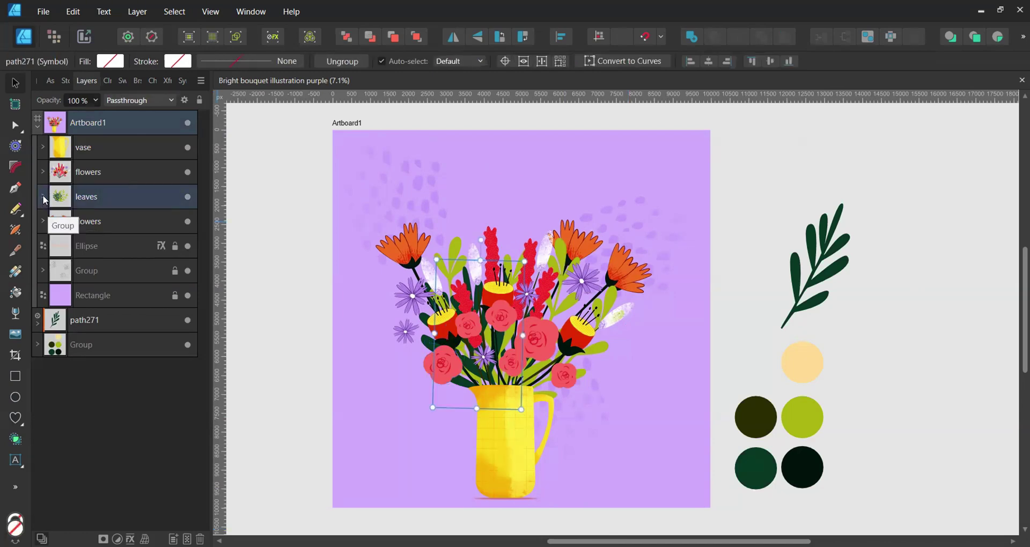
# Step: In the bouquet illustration, recolour the path271 leaf symbol inside the leaves group with the dark olive from the palette circles
pyautogui.click(43, 197)
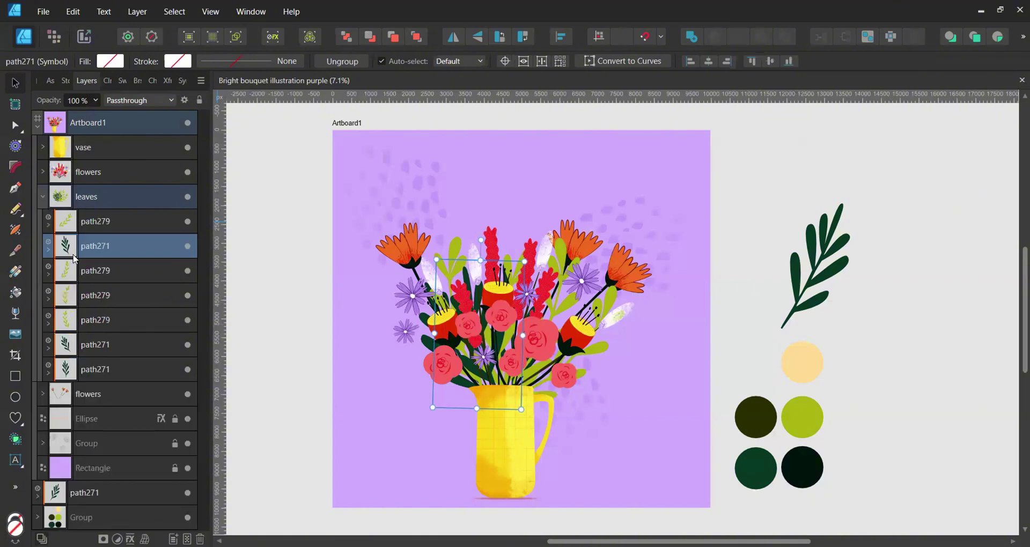
pyautogui.click(102, 80)
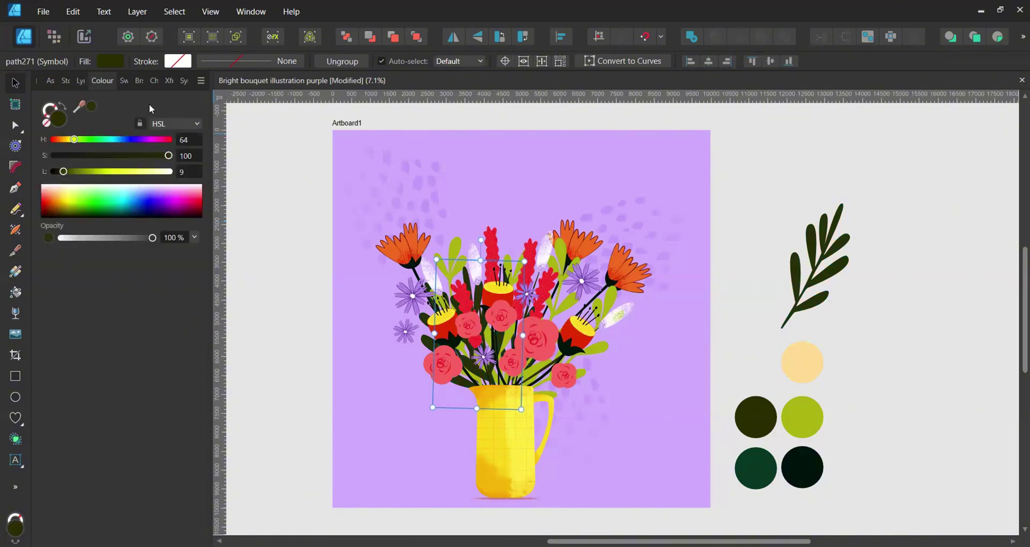
pyautogui.click(92, 108)
pyautogui.hotkey('ctrl', 'z')
# Step: Check the document's symbols, then expand the flowers group down to the petal groups inside the topmost purple flower symbol
pyautogui.click(185, 81)
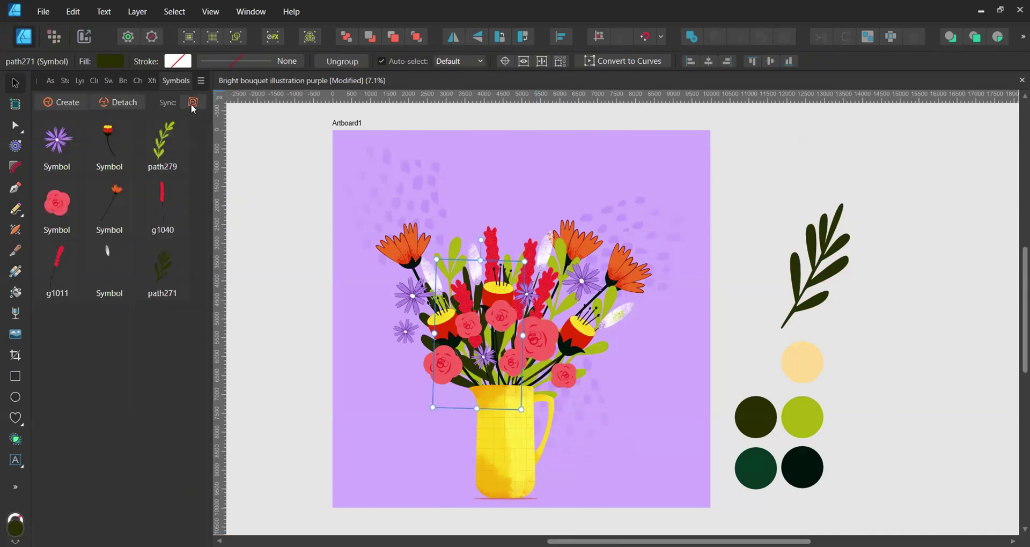
pyautogui.click(80, 81)
pyautogui.click(43, 195)
pyautogui.click(43, 172)
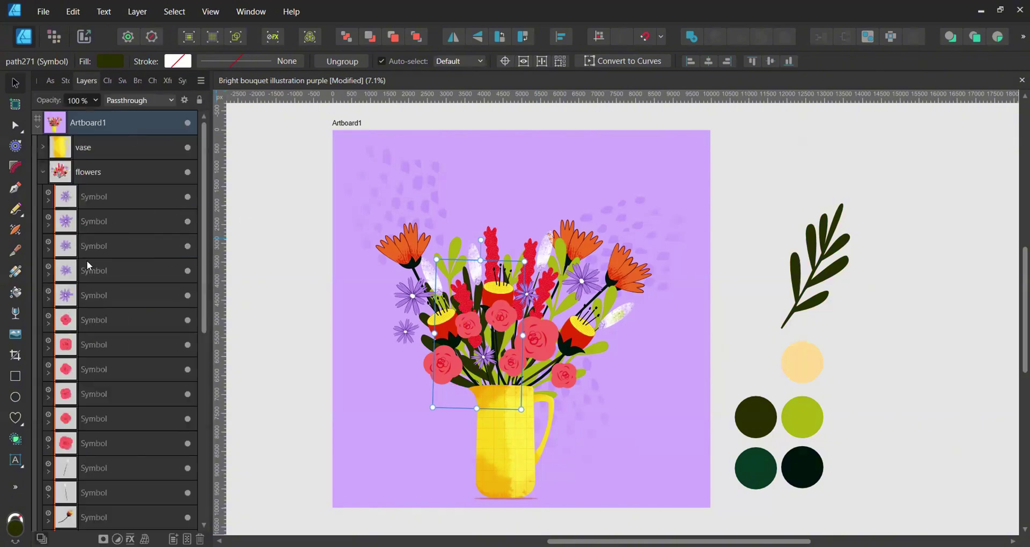
pyautogui.click(48, 202)
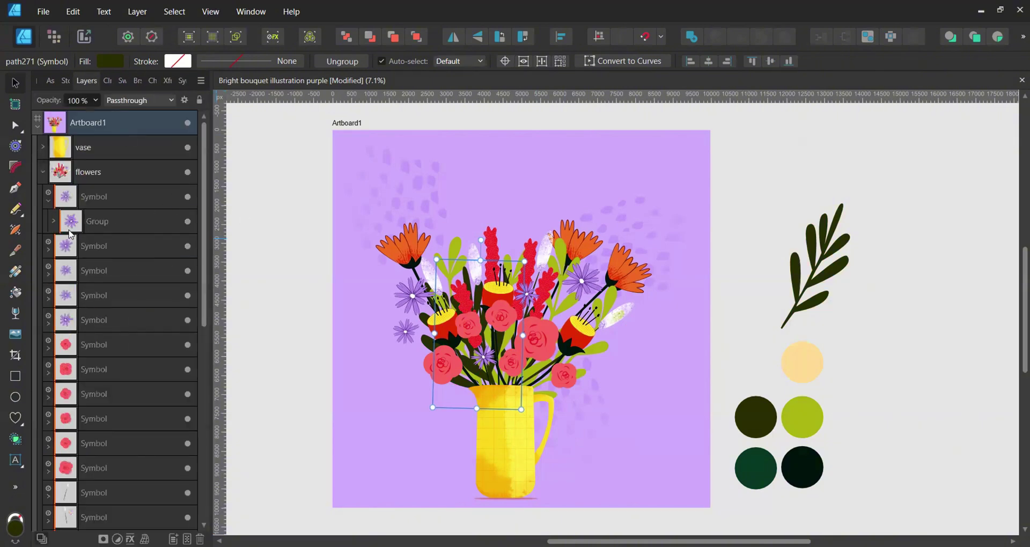
pyautogui.click(54, 222)
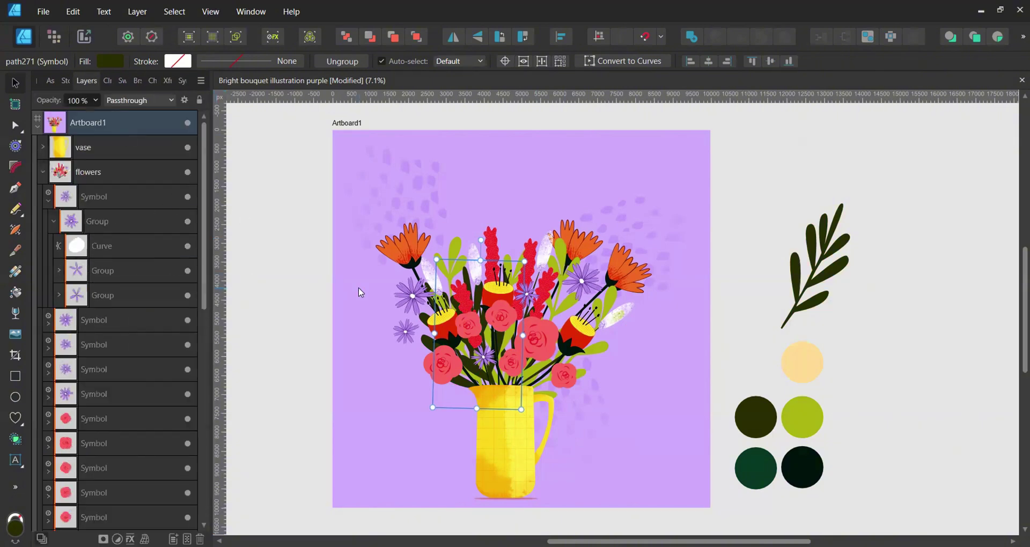
# Step: Adjust individual heart-shaped petals of the larger purple flower below the leftmost orange flower with the Node tool
pyautogui.press('a')
pyautogui.scroll(2, 412, 295)
pyautogui.scroll(1, 413, 295)
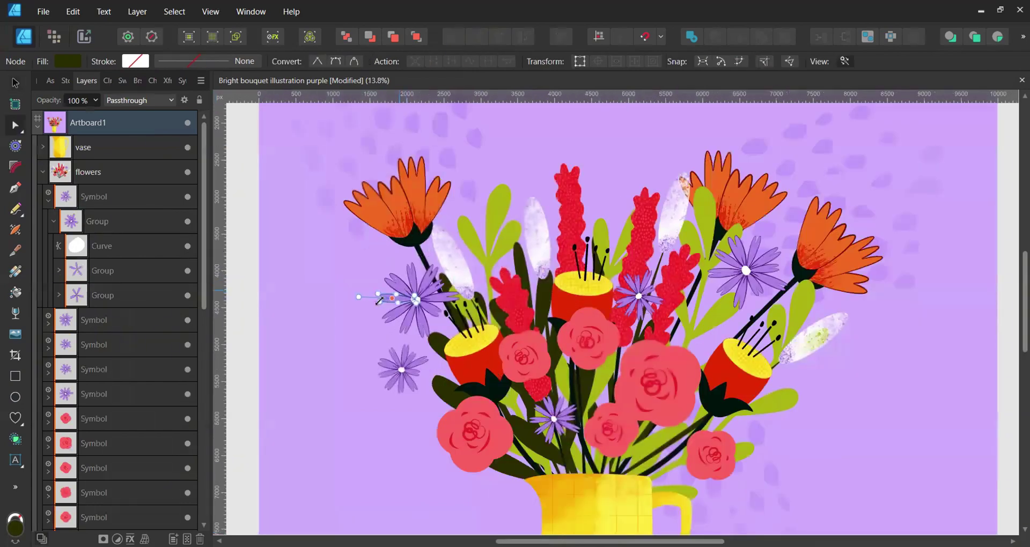
pyautogui.click(379, 302)
pyautogui.moveTo(371, 302); pyautogui.dragTo(376, 302)
pyautogui.click(421, 327)
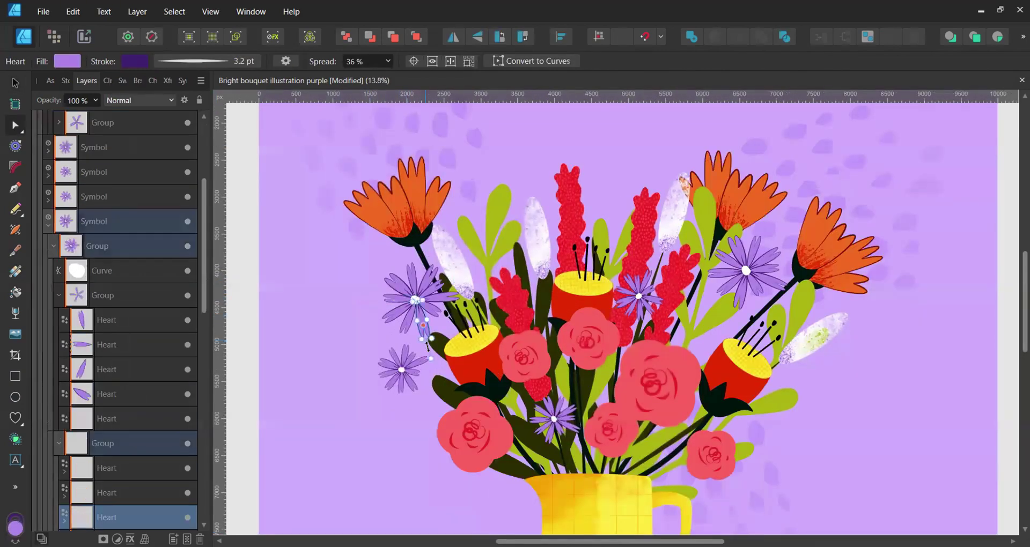
pyautogui.click(430, 276)
pyautogui.moveTo(429, 273); pyautogui.dragTo(432, 267)
# Step: Adjust an upper heart-shaped petal of the purple flower between the two right-hand orange flowers with the Node tool
pyautogui.click(754, 248)
pyautogui.click(758, 238)
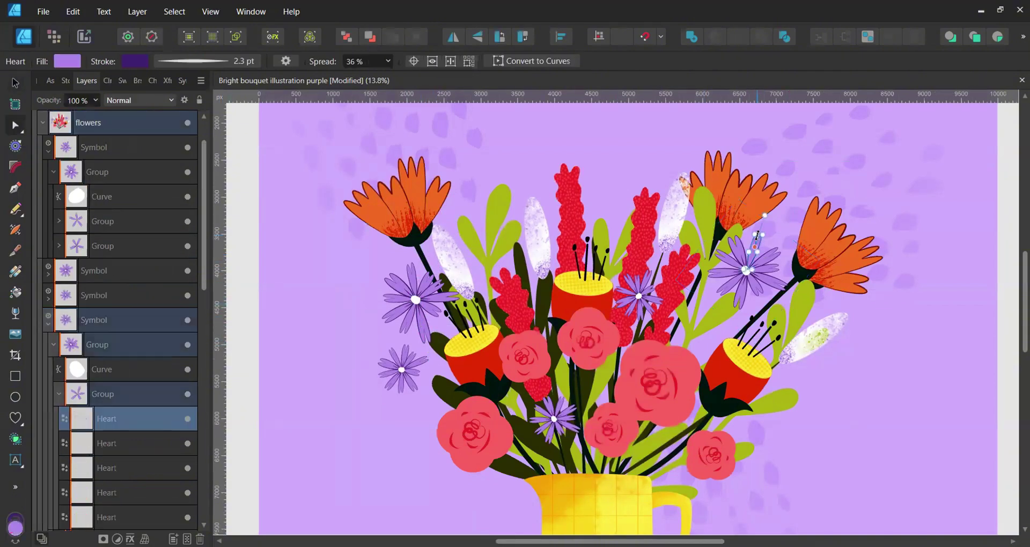
pyautogui.moveTo(759, 234); pyautogui.dragTo(761, 228)
# Step: Select both petal groups of the purple flower between the right-hand orange flowers and darken their stroke colour by lowering its lightness
pyautogui.click(777, 289)
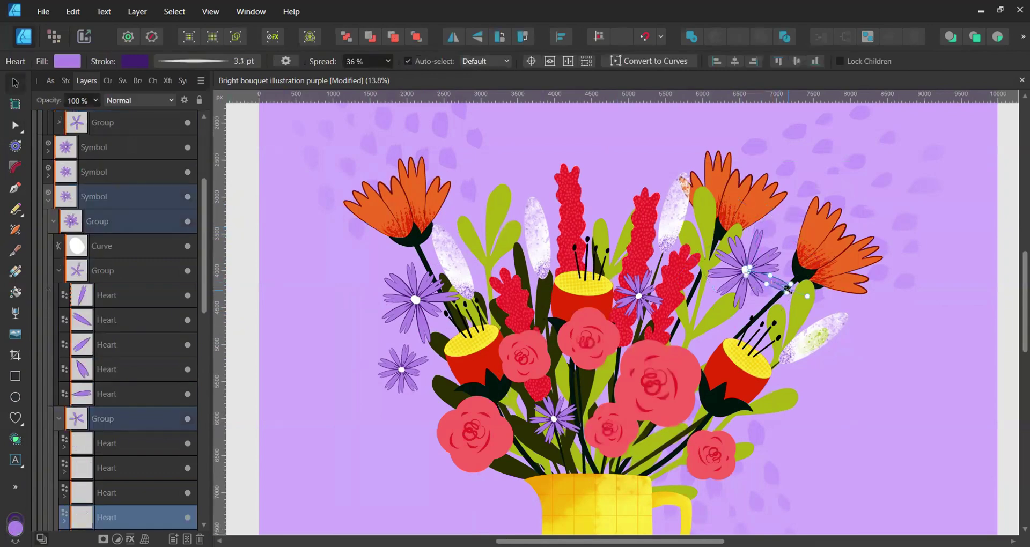
pyautogui.click(746, 303)
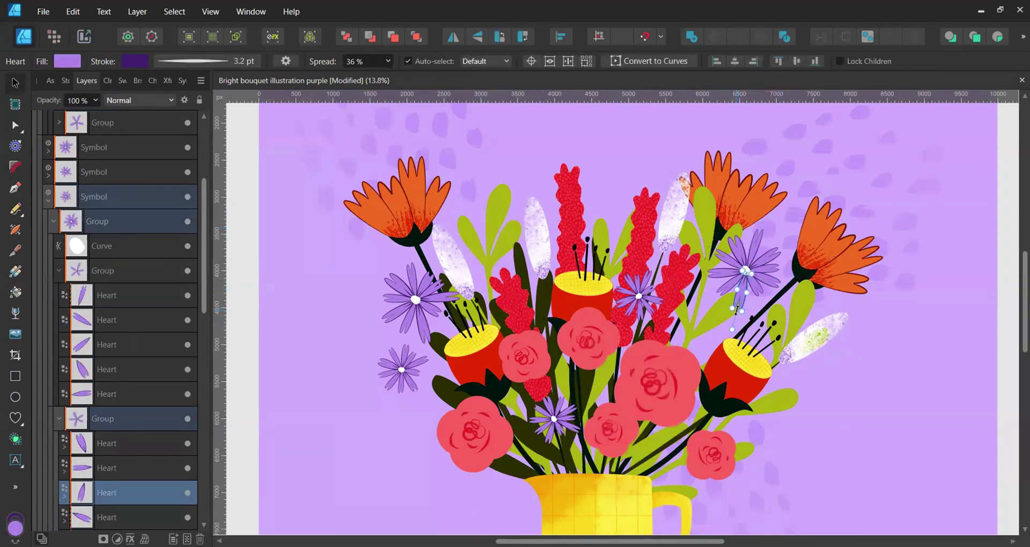
pyautogui.click(720, 278)
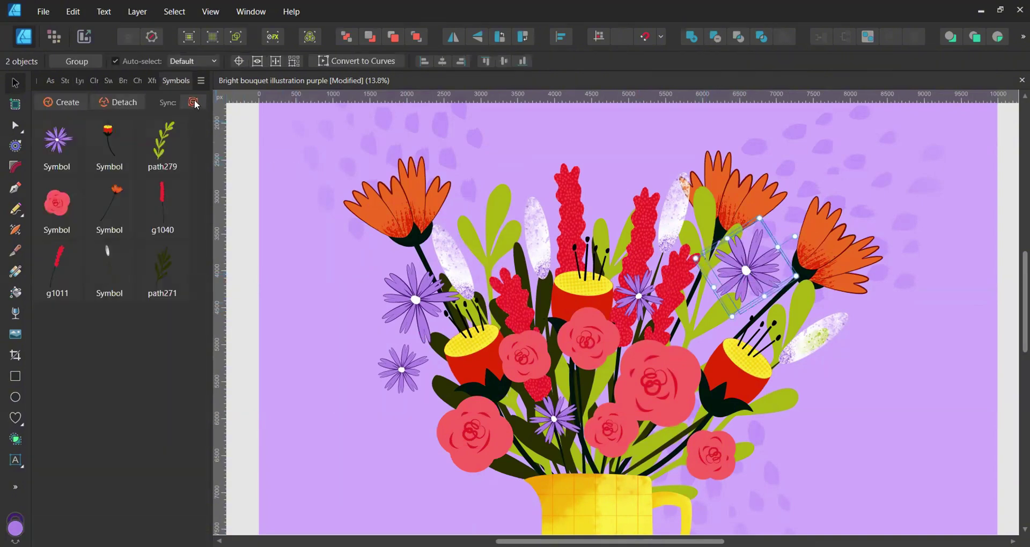
pyautogui.click(81, 82)
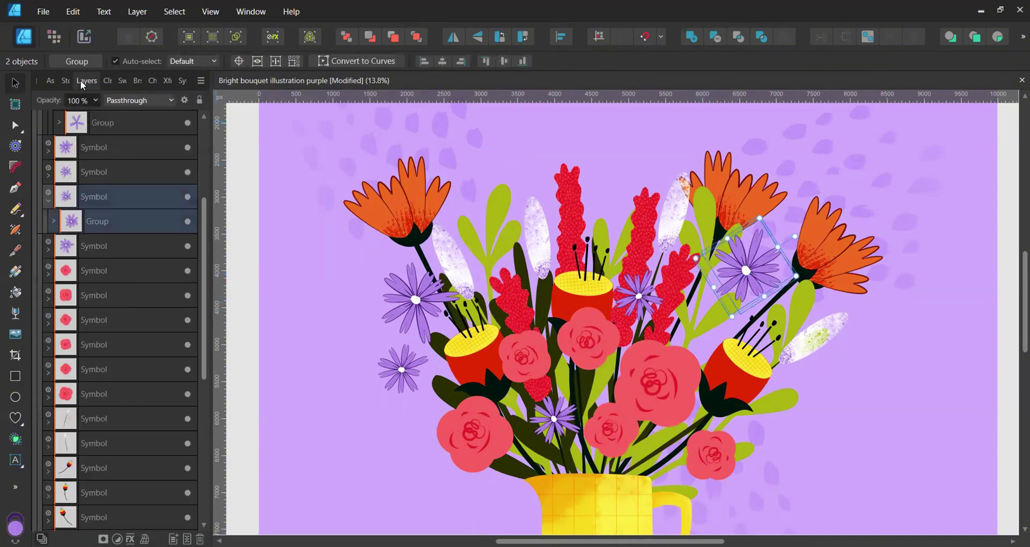
pyautogui.click(57, 225)
pyautogui.click(108, 80)
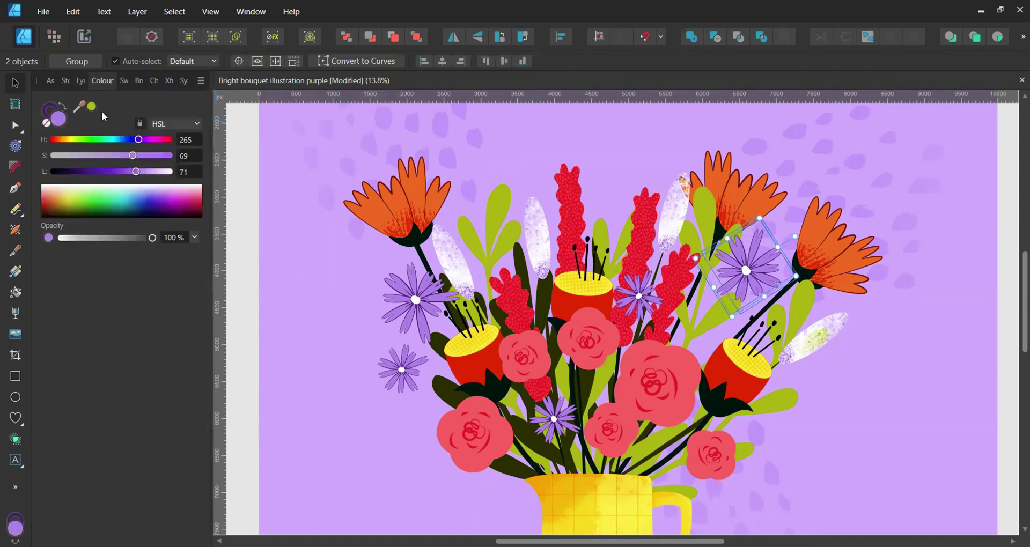
pyautogui.click(53, 111)
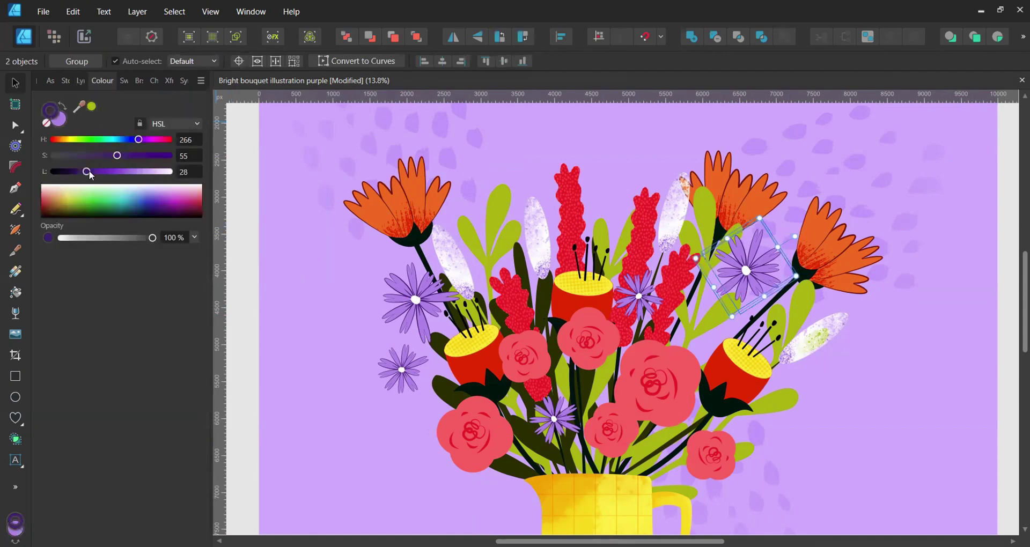
pyautogui.moveTo(92, 175)
pyautogui.mouseDown()
pyautogui.moveTo(54, 173)
pyautogui.moveTo(203, 179)
pyautogui.moveTo(86, 176)
pyautogui.moveTo(62, 182)
pyautogui.moveTo(60, 194)
pyautogui.mouseUp()
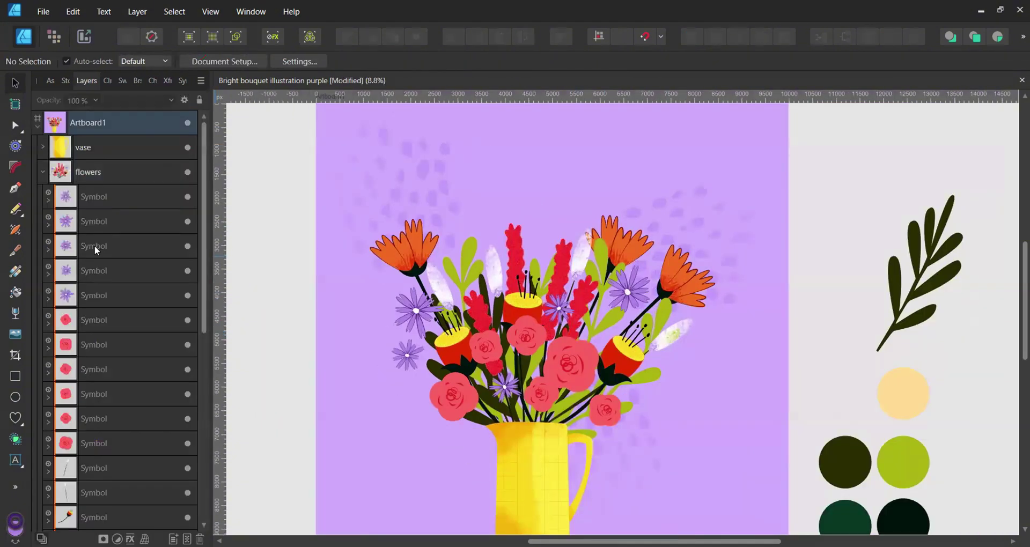
# Step: Rotate two whole purple flower symbols slightly: the one just above the vase and the large one between the right-hand orange flowers
pyautogui.click(97, 245)
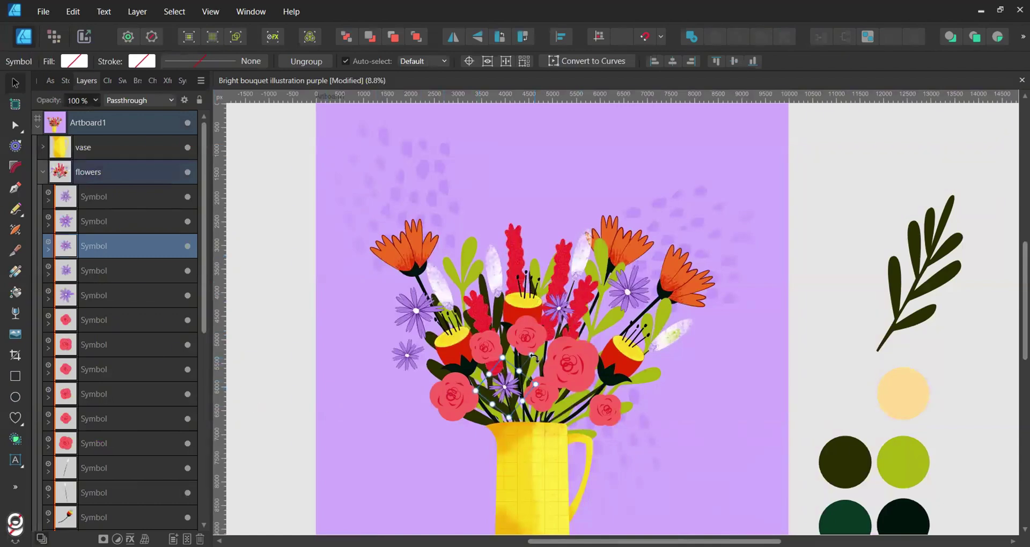
pyautogui.moveTo(534, 356); pyautogui.dragTo(516, 353)
pyautogui.click(626, 292)
pyautogui.moveTo(656, 250)
pyautogui.mouseDown()
pyautogui.moveTo(633, 245)
pyautogui.moveTo(641, 248)
pyautogui.mouseUp()
pyautogui.hotkey('ctrl', 'd')
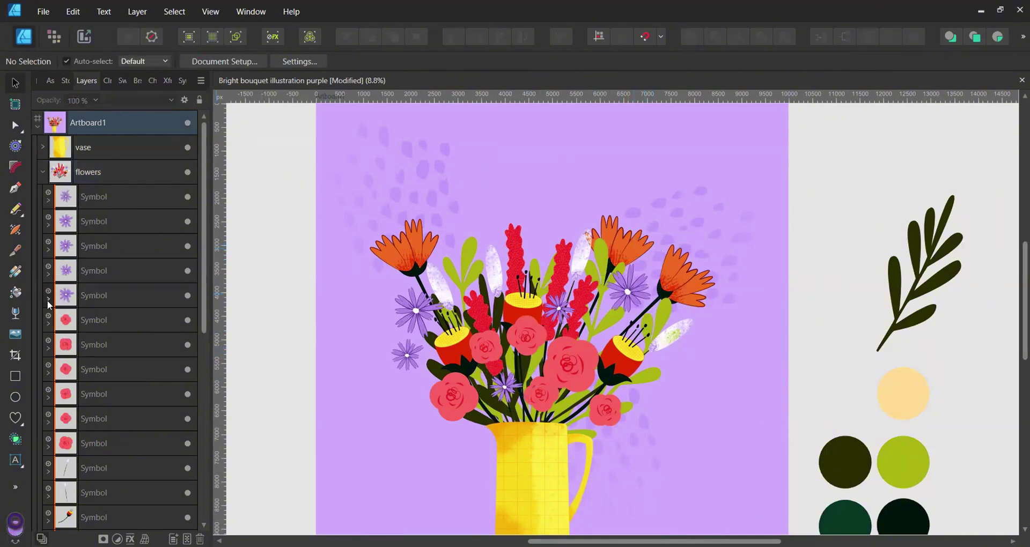
# Step: Slightly enlarge the inner group of the purple flower symbol below the leftmost orange flower
pyautogui.click(49, 300)
pyautogui.click(80, 320)
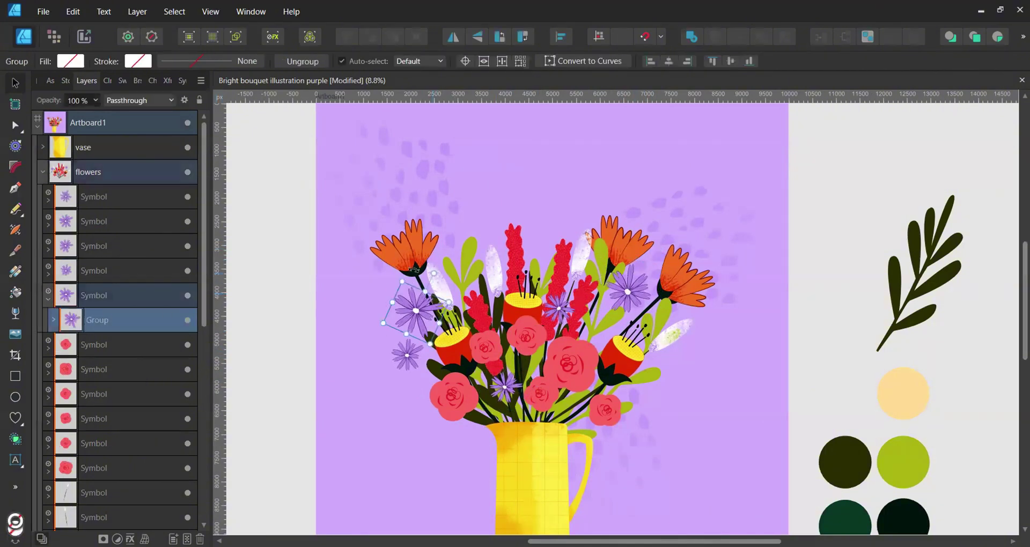
pyautogui.moveTo(449, 303); pyautogui.dragTo(458, 290)
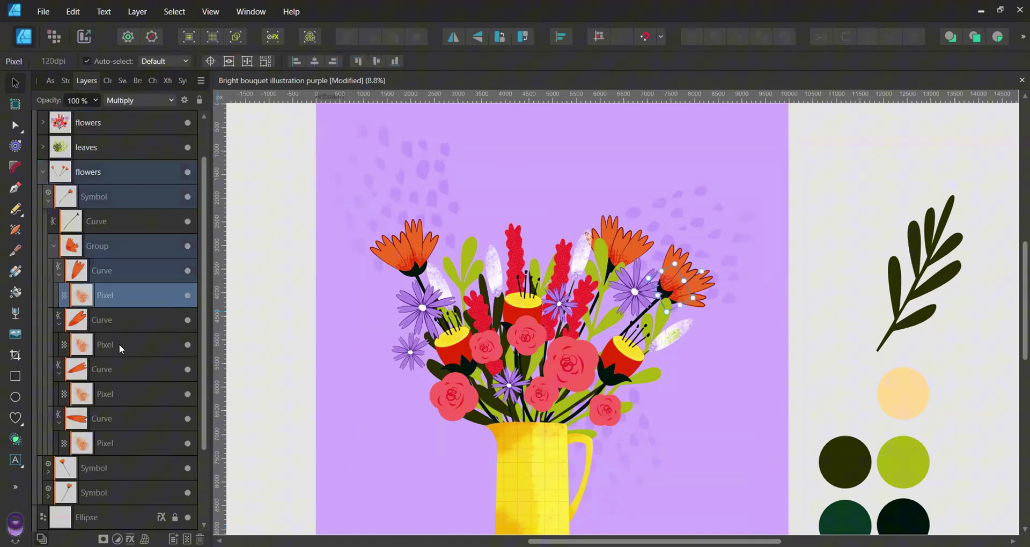
# Step: Move the four Pixel texture layers out of their petal curves to the top of the orange flower symbol's group
pyautogui.keyDown('ctrl'); pyautogui.click(119, 347); pyautogui.keyUp('ctrl')
pyautogui.keyDown('ctrl'); pyautogui.click(106, 394); pyautogui.keyUp('ctrl')
pyautogui.keyDown('ctrl'); pyautogui.click(107, 444); pyautogui.keyUp('ctrl')
pyautogui.moveTo(81, 300); pyautogui.dragTo(83, 267)
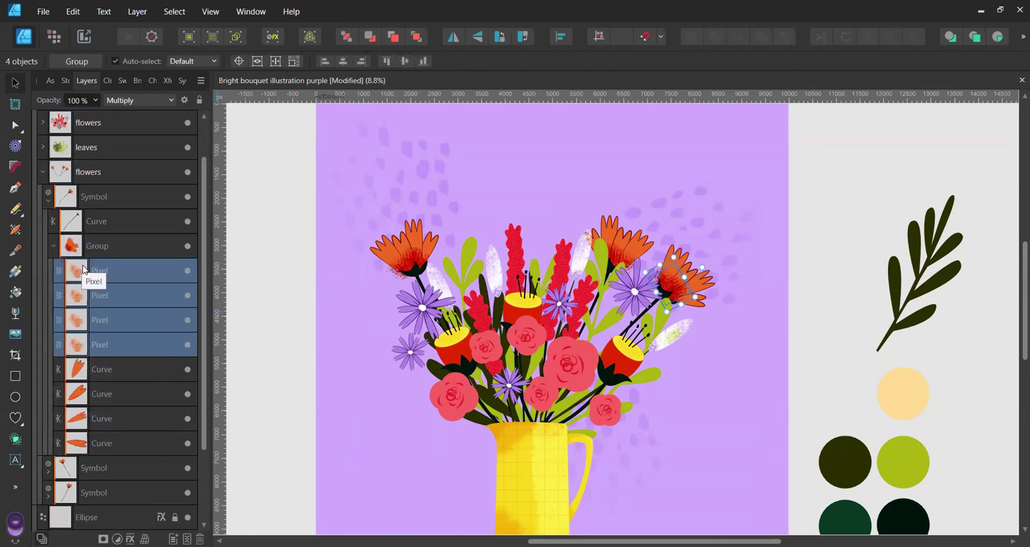
# Step: Group the four Pixel texture layers of the orange flower and rasterise the group into a single pixel layer
pyautogui.hotkey('ctrl', 'g')
pyautogui.rightClick(84, 268)
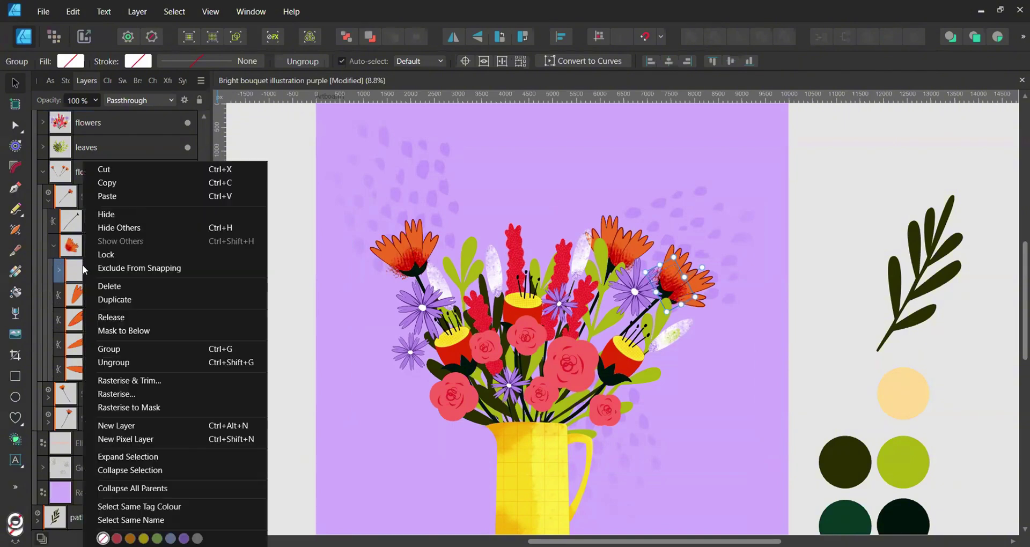
pyautogui.click(120, 409)
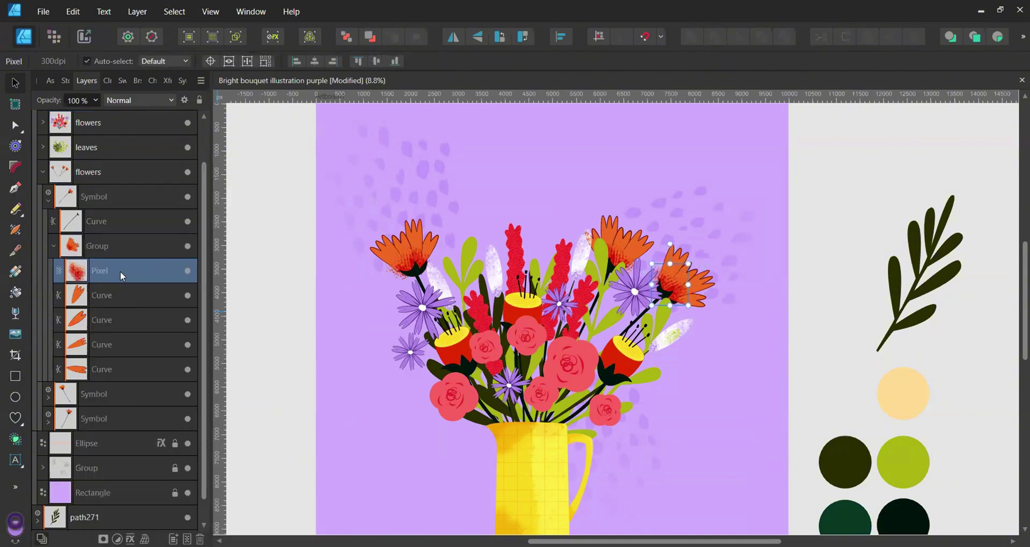
# Step: Group the four petal curves of the orange flower and create an outline-only duplicate of the group without fill above it
pyautogui.click(111, 295)
pyautogui.keyDown('shift'); pyautogui.click(104, 370); pyautogui.keyUp('shift')
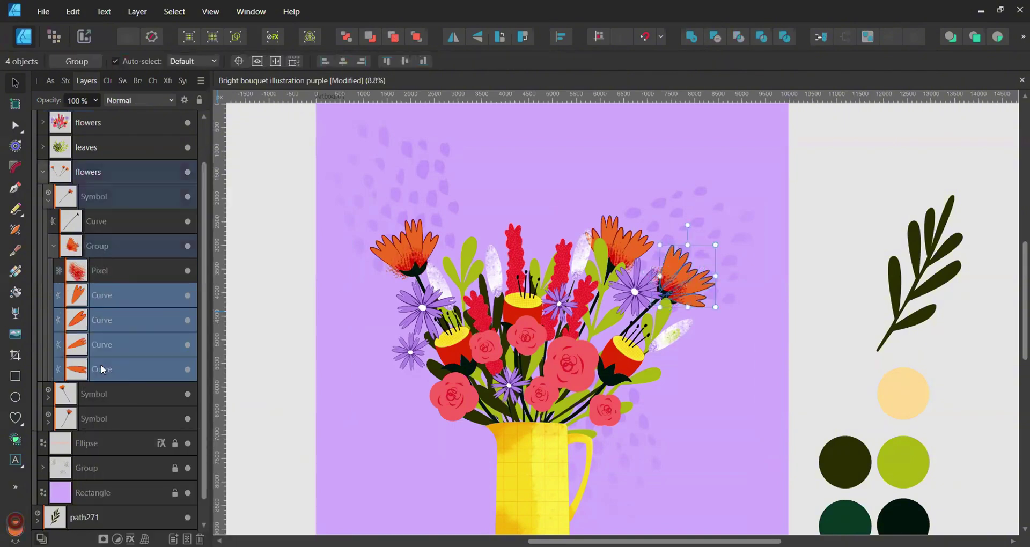
pyautogui.hotkey('ctrl', 'g')
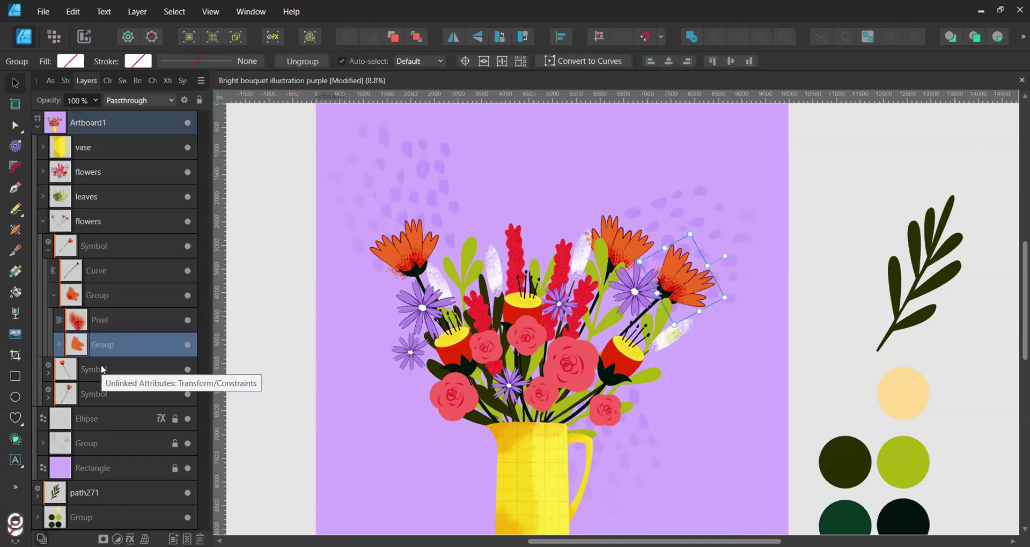
pyautogui.click(102, 81)
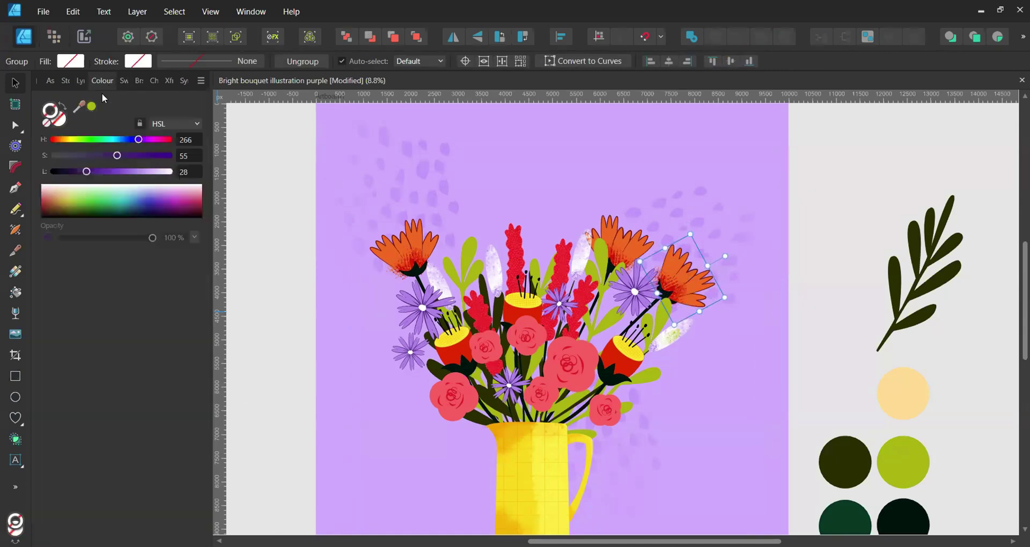
pyautogui.click(81, 81)
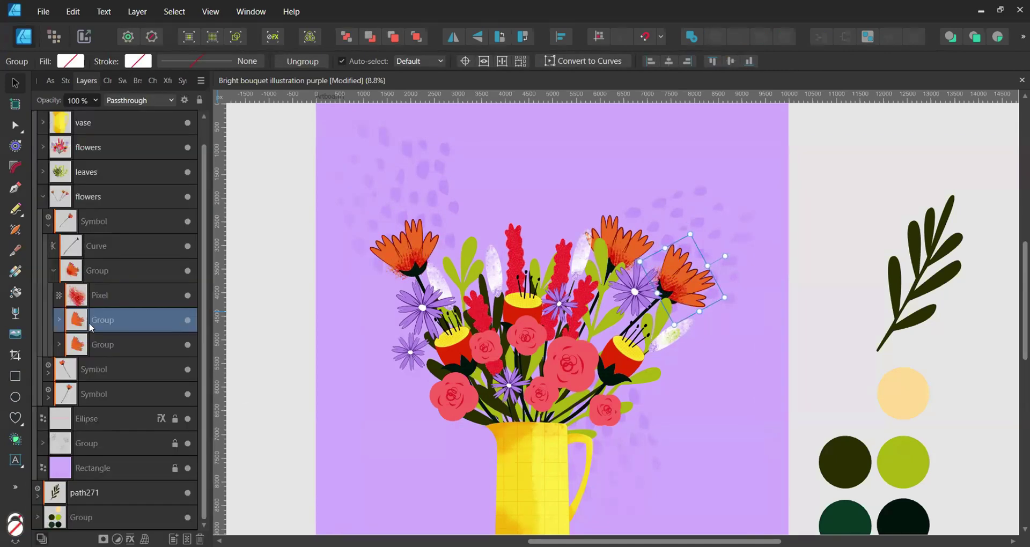
# Step: Ungroup the lower, filled petal group and merge its four curves into a single shape
pyautogui.click(76, 349)
pyautogui.hotkey('ctrl', 'shift', 'g')
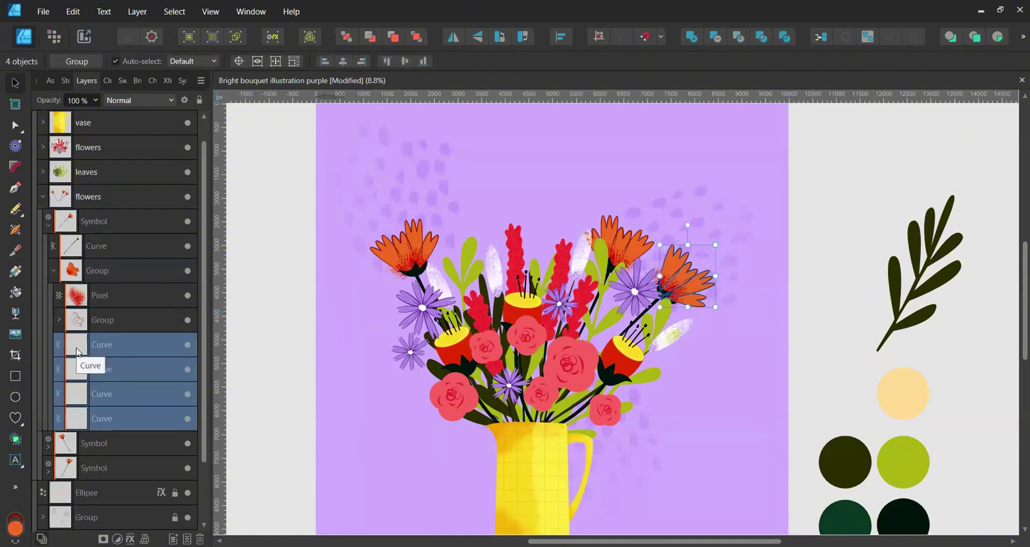
pyautogui.click(693, 41)
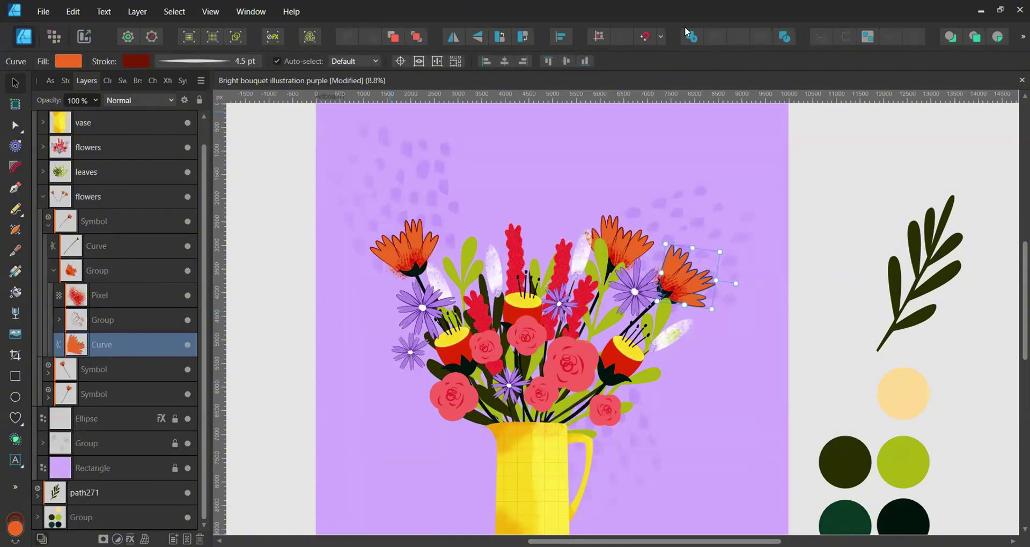
# Step: Remove the stroke from the merged orange petal shape and clip the Pixel texture layer inside it
pyautogui.click(107, 81)
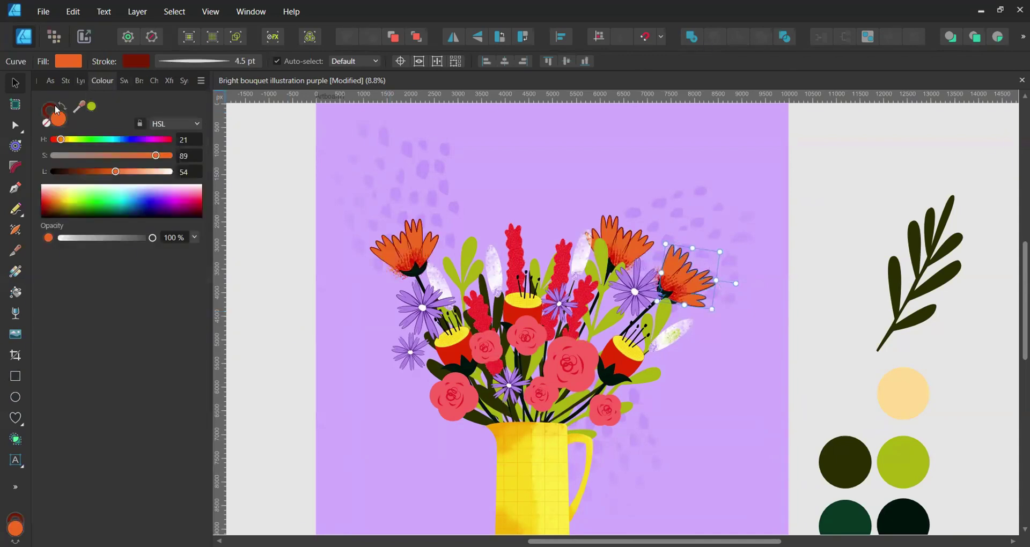
pyautogui.click(51, 110)
pyautogui.click(46, 123)
pyautogui.click(81, 80)
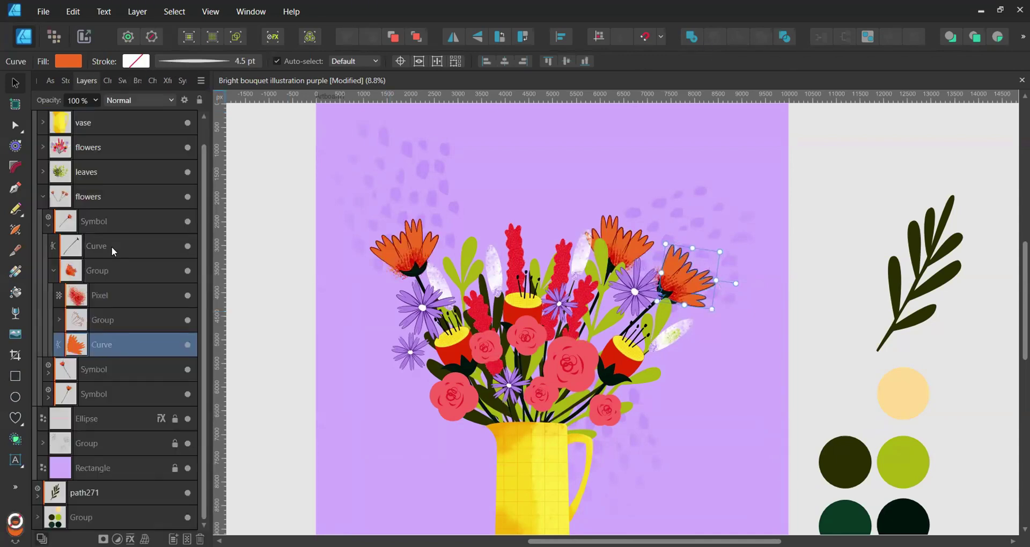
pyautogui.moveTo(121, 345); pyautogui.dragTo(121, 346)
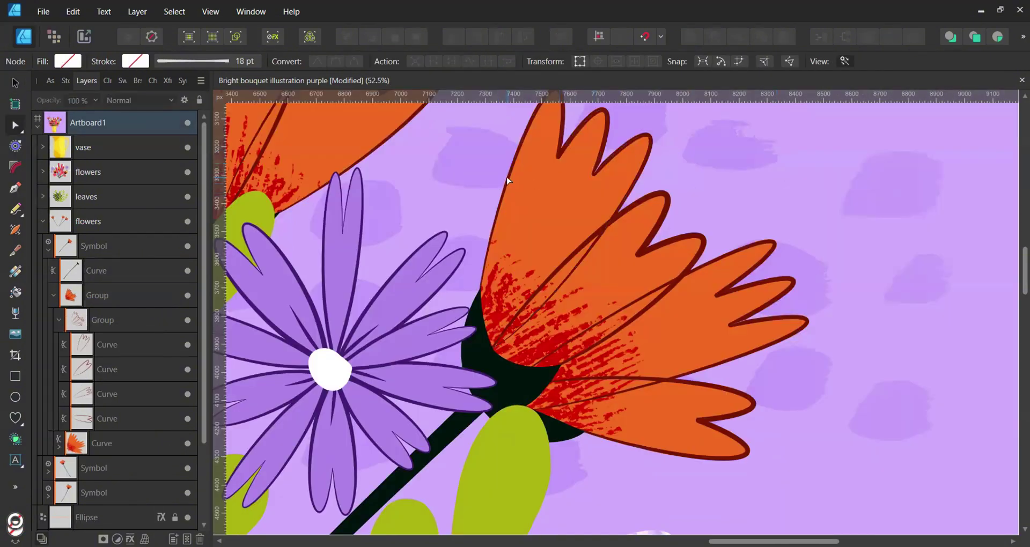
# Step: Split the uppermost petal's outline where it meets the neighbouring petal and delete the segments that overlap that petal
pyautogui.click(508, 181)
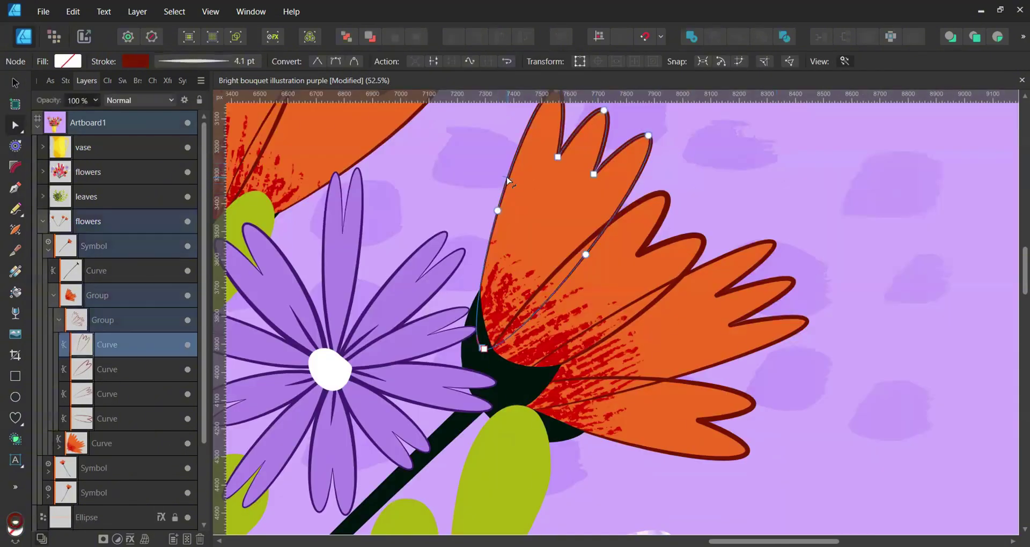
pyautogui.click(608, 225)
pyautogui.keyDown('alt'); pyautogui.click(597, 238); pyautogui.keyUp('alt')
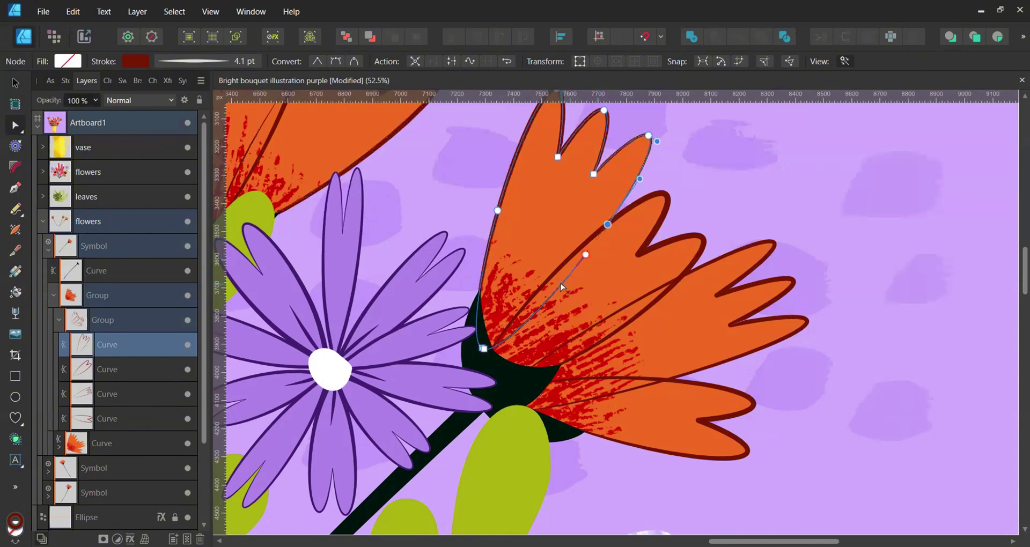
pyautogui.press('Delete')
# Step: Cut the second petal's outline where it meets the third petal and delete the overlapping segments down to the base
pyautogui.click(670, 200)
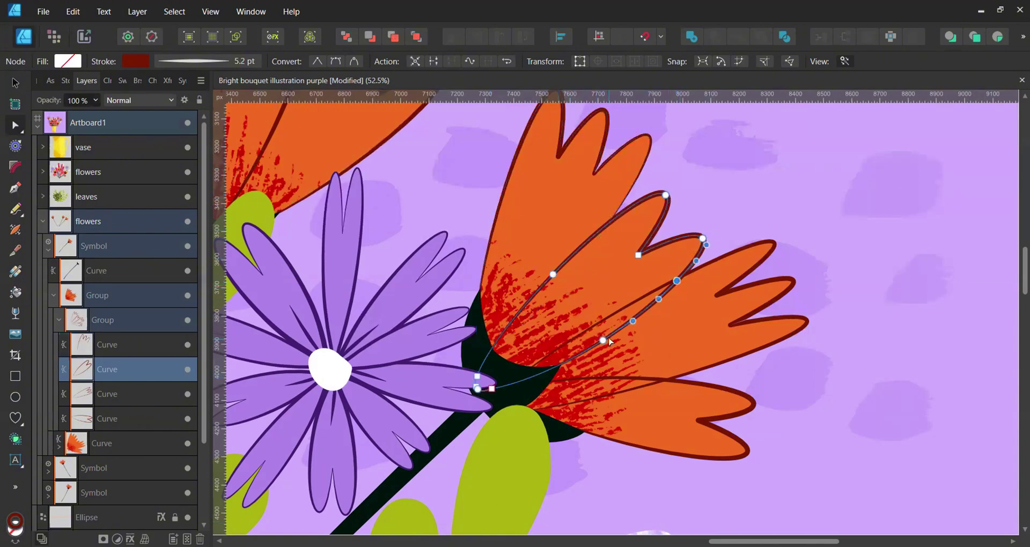
pyautogui.keyDown('alt'); pyautogui.click(667, 292); pyautogui.keyUp('alt')
pyautogui.press('Delete')
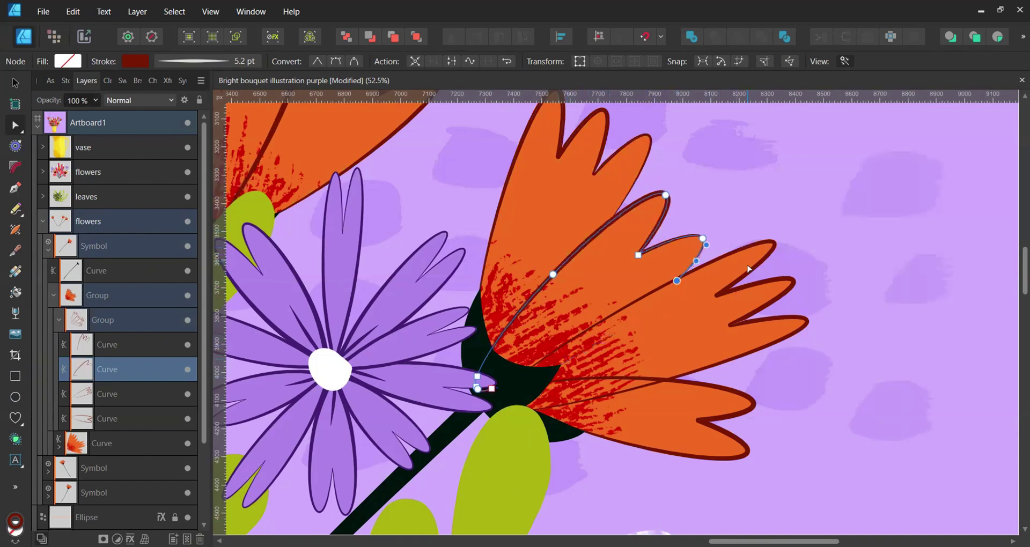
# Step: Split the third petal's outline where it crosses the lowest petal and delete the overlapping segment
pyautogui.click(761, 355)
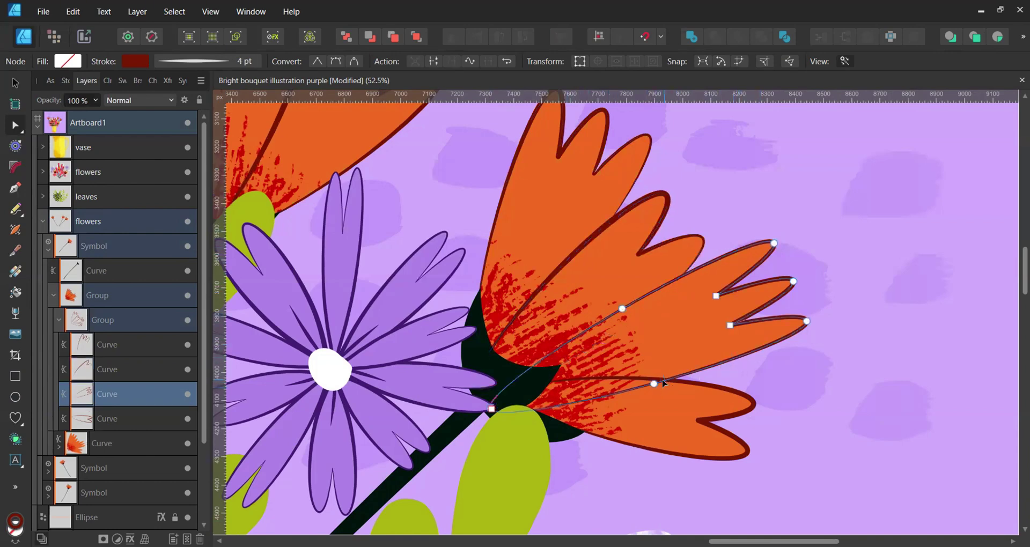
pyautogui.click(664, 382)
pyautogui.scroll(4, 663, 388)
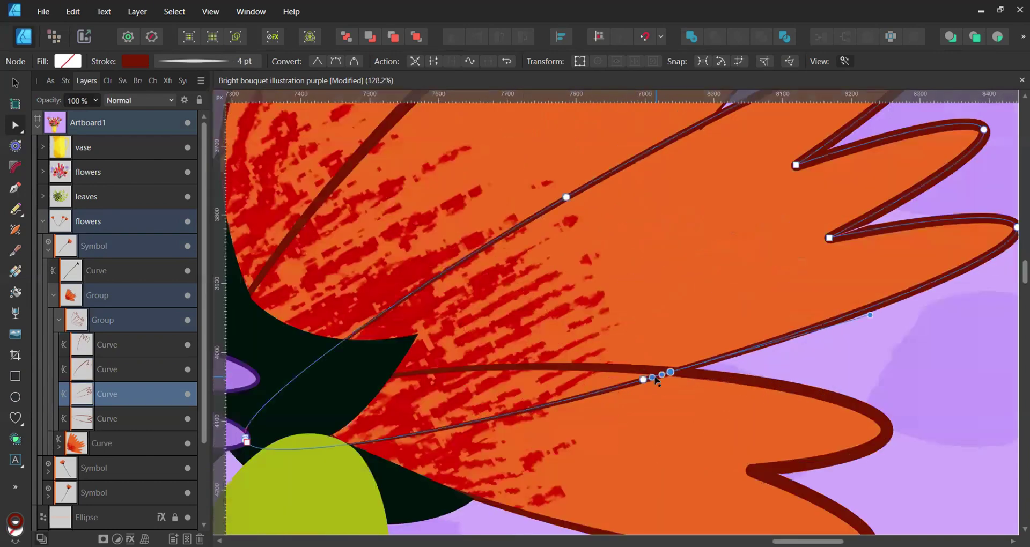
pyautogui.keyDown('alt'); pyautogui.click(658, 376); pyautogui.keyUp('alt')
pyautogui.press('Delete')
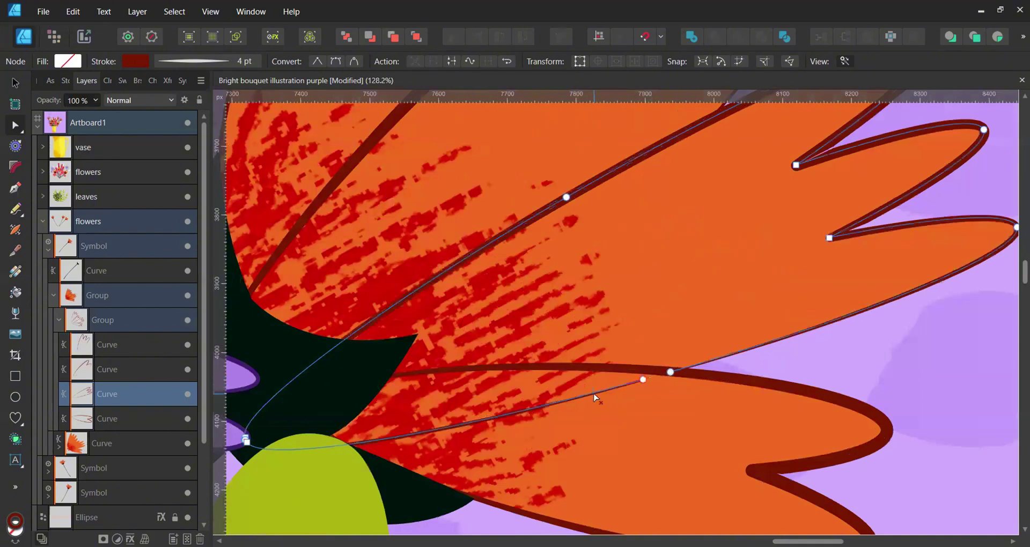
pyautogui.hotkey('ctrl', 'z')
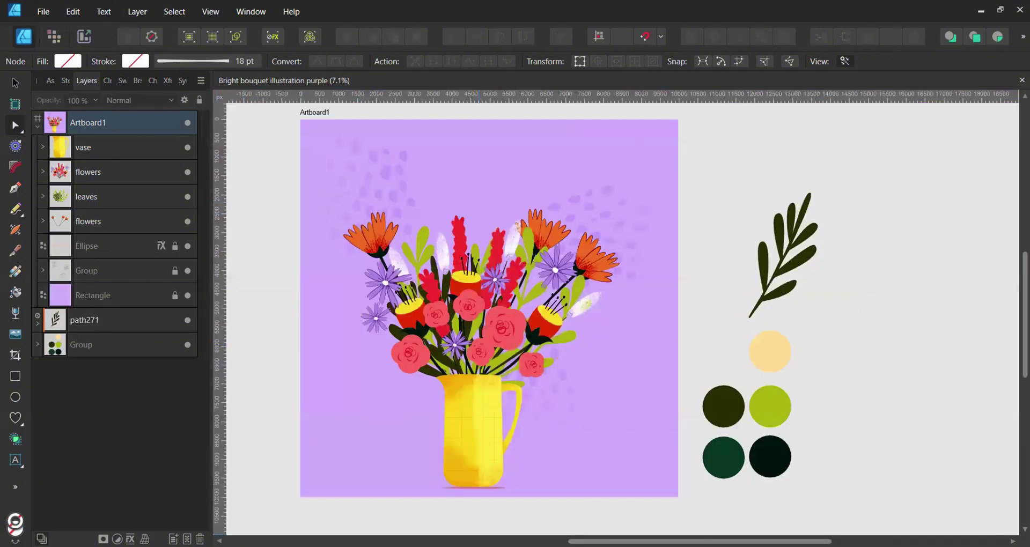
# Step: Move the leaf symbol and the colour swatch group from the right side of the artboard to its left side
pyautogui.press('v')
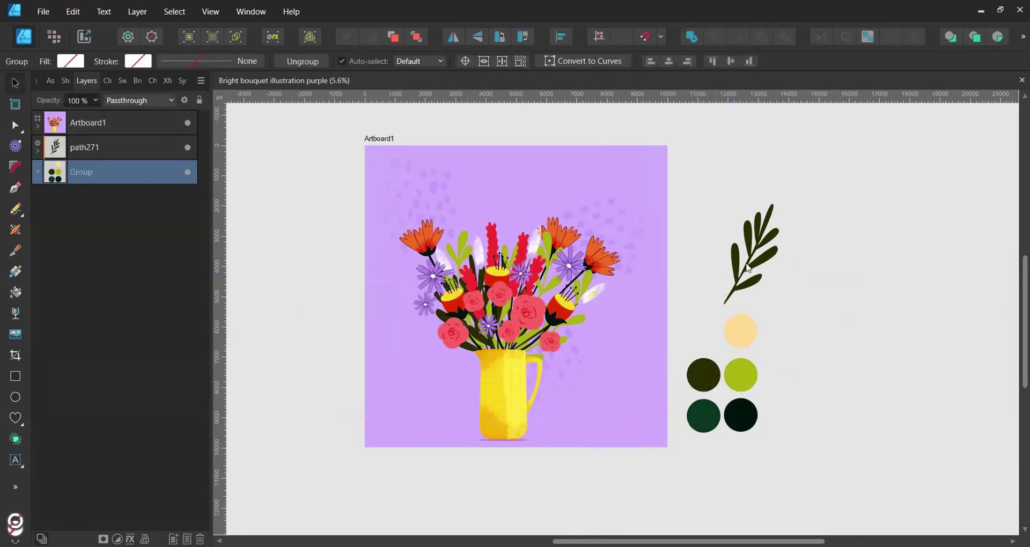
pyautogui.keyDown('shift'); pyautogui.click(123, 147); pyautogui.keyUp('shift')
pyautogui.moveTo(694, 275); pyautogui.dragTo(288, 282)
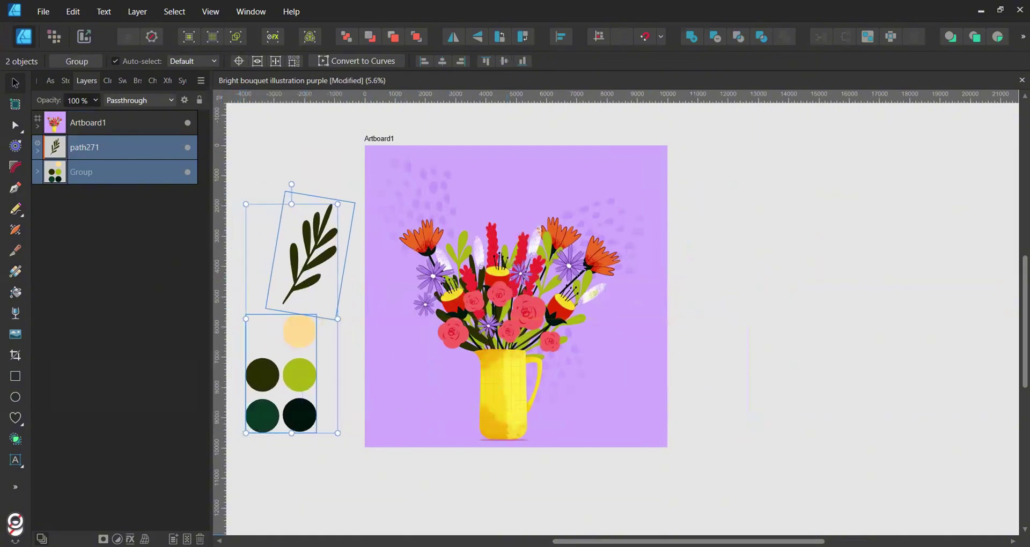
pyautogui.click(461, 230)
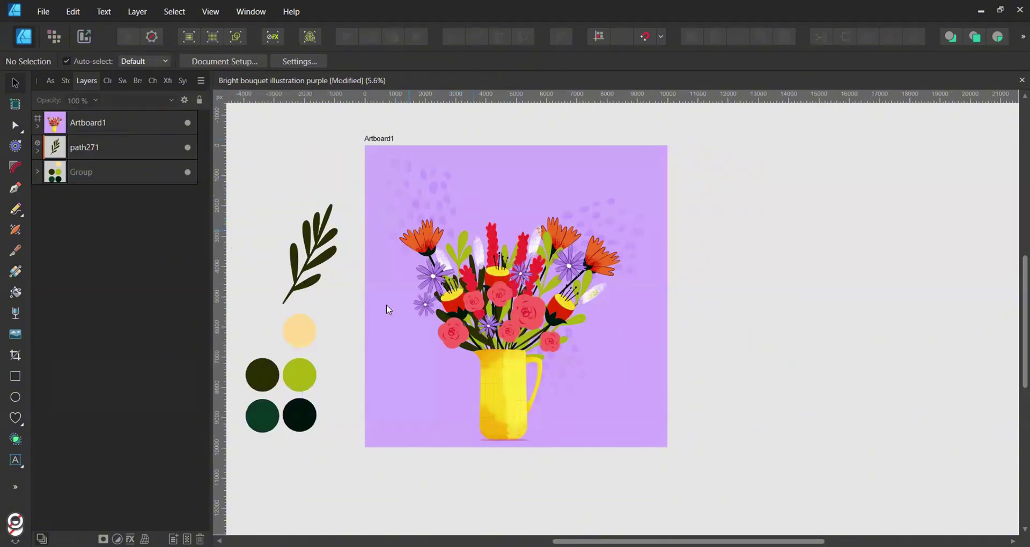
# Step: Duplicate the bouquet artboard
pyautogui.click(94, 121)
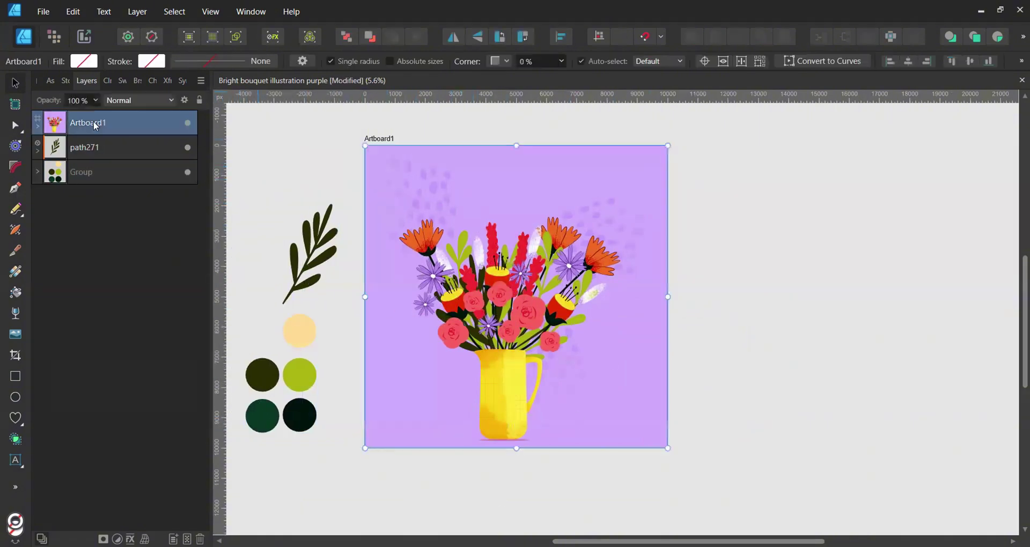
pyautogui.hotkey('ctrl', 'j')
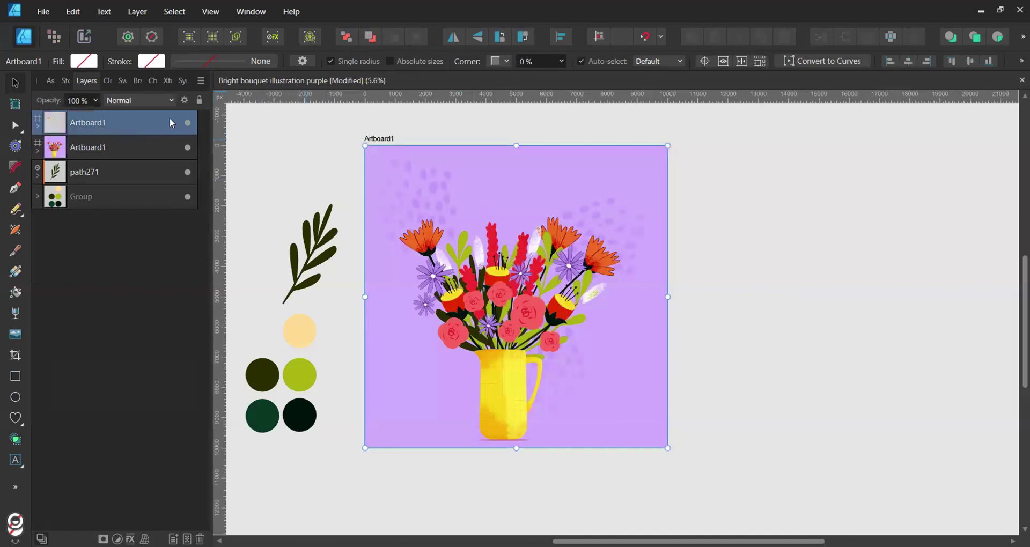
pyautogui.click(371, 37)
# Step: Rename the lower artboard in the layer stack as Artboard2 and place it to the right of Artboard1
pyautogui.doubleClick(130, 148)
pyautogui.click(129, 148)
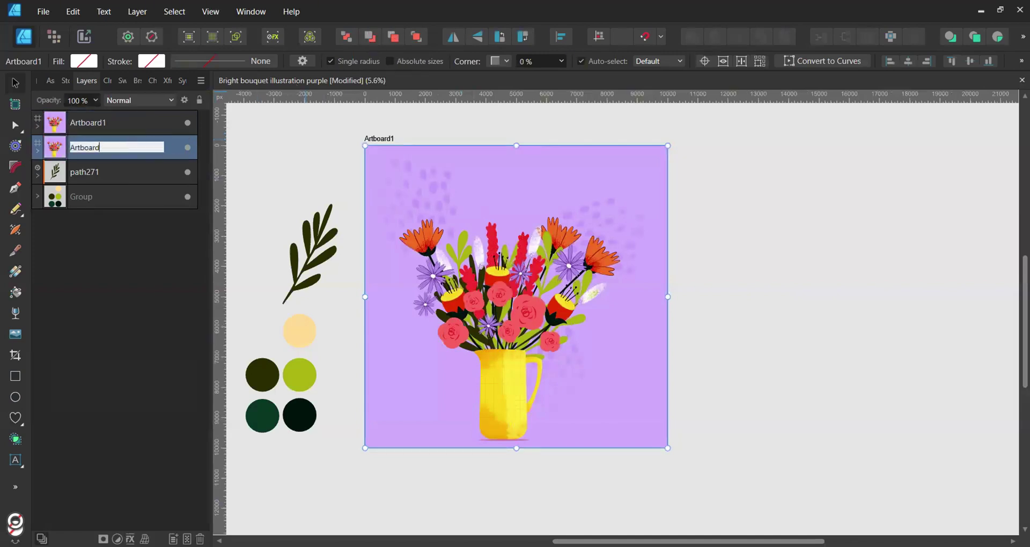
pyautogui.write('2')
pyautogui.press('Return')
pyautogui.moveTo(609, 310); pyautogui.dragTo(933, 313)
pyautogui.hscroll(2, 639, 310)
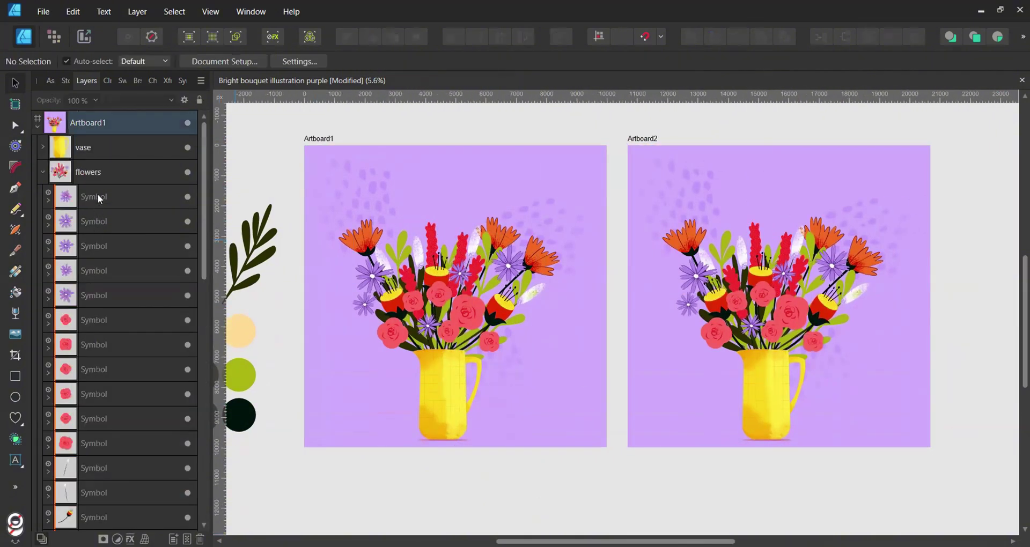
# Step: Detach all symbols in Artboard1's first flowers group, from the topmost purple flower through the last g1040
pyautogui.click(100, 198)
pyautogui.scroll(-5, 99, 198)
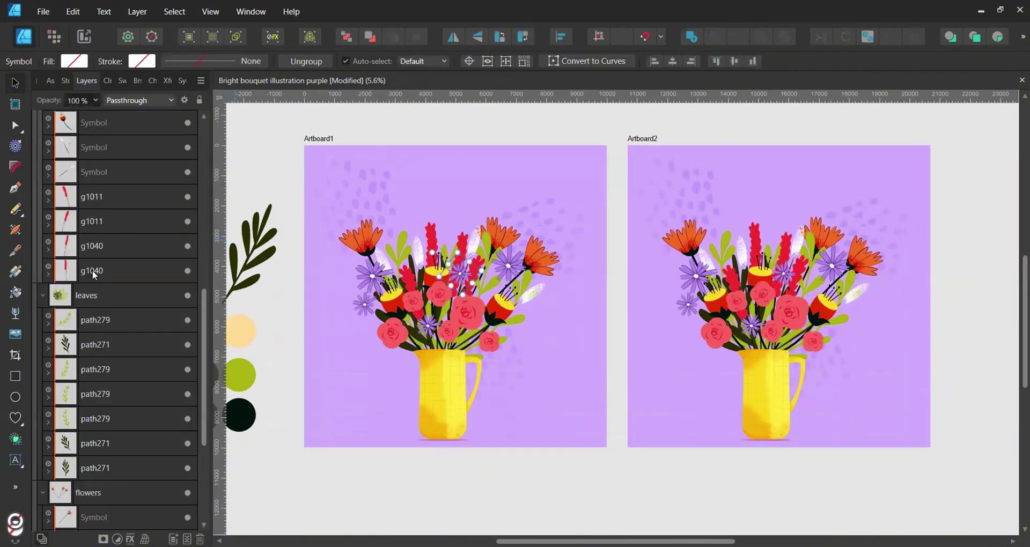
pyautogui.keyDown('shift'); pyautogui.click(94, 271); pyautogui.keyUp('shift')
pyautogui.click(182, 80)
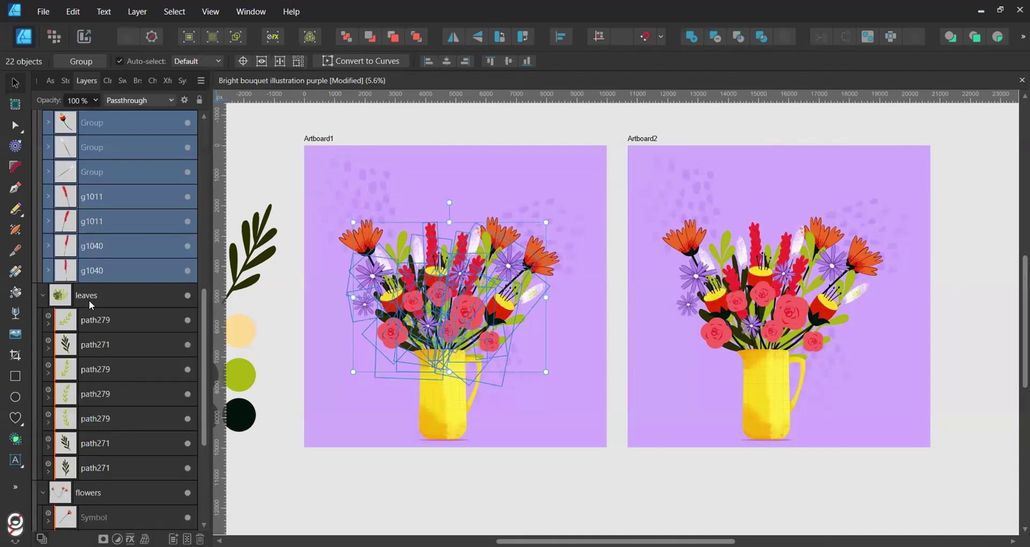
# Step: Detach the seven leaf symbols and the three orange flower symbols in Artboard1
pyautogui.click(91, 323)
pyautogui.keyDown('shift'); pyautogui.click(90, 462); pyautogui.keyUp('shift')
pyautogui.scroll(-3, 85, 429)
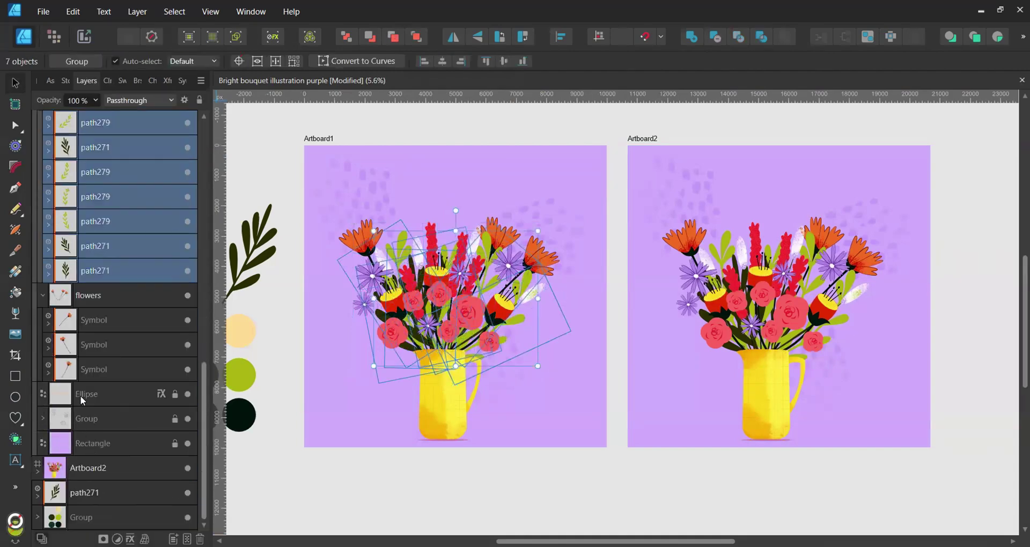
pyautogui.keyDown('ctrl'); pyautogui.click(92, 322); pyautogui.keyUp('ctrl')
pyautogui.keyDown('ctrl'); pyautogui.click(94, 344); pyautogui.keyUp('ctrl')
pyautogui.keyDown('ctrl'); pyautogui.click(94, 369); pyautogui.keyUp('ctrl')
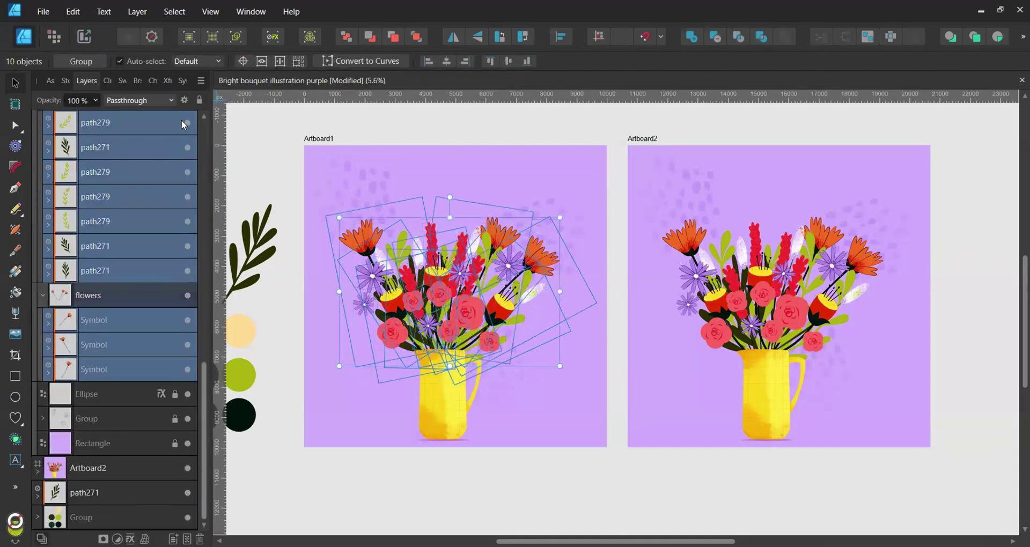
pyautogui.click(182, 80)
pyautogui.click(85, 80)
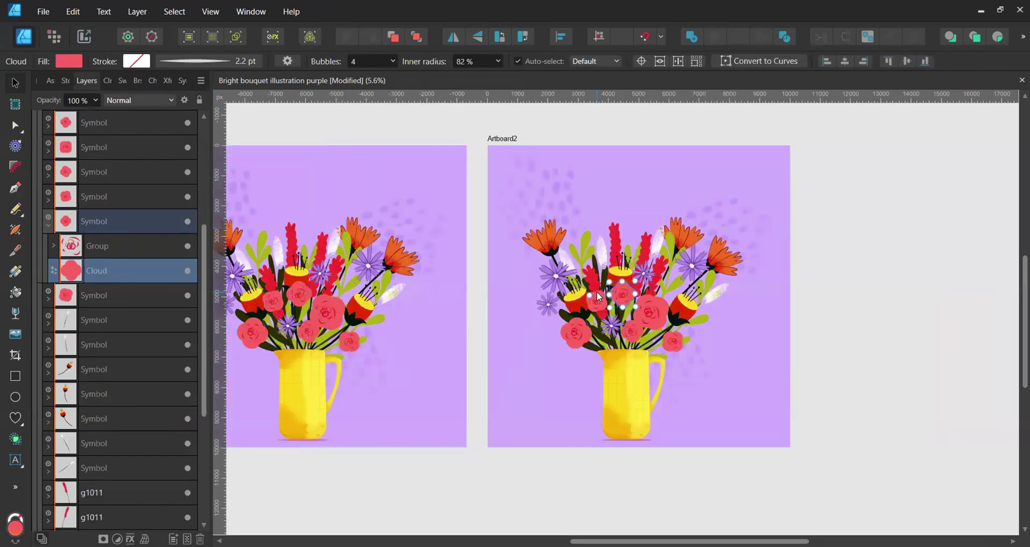
# Step: Shift the hue of the selected rose's Cloud fill to yellow-green in Artboard2
pyautogui.click(107, 81)
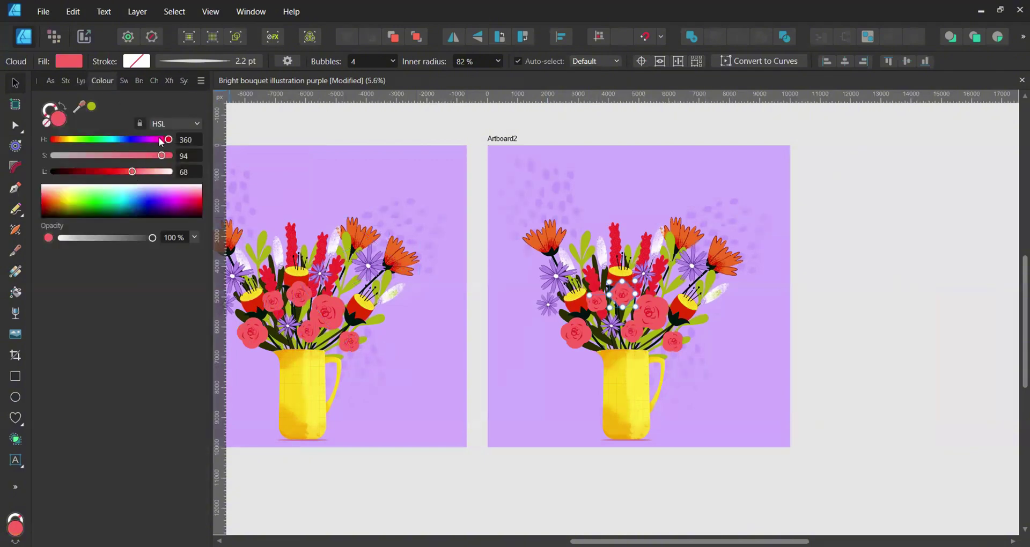
pyautogui.moveTo(164, 142); pyautogui.dragTo(77, 141)
pyautogui.click(918, 256)
pyautogui.click(80, 81)
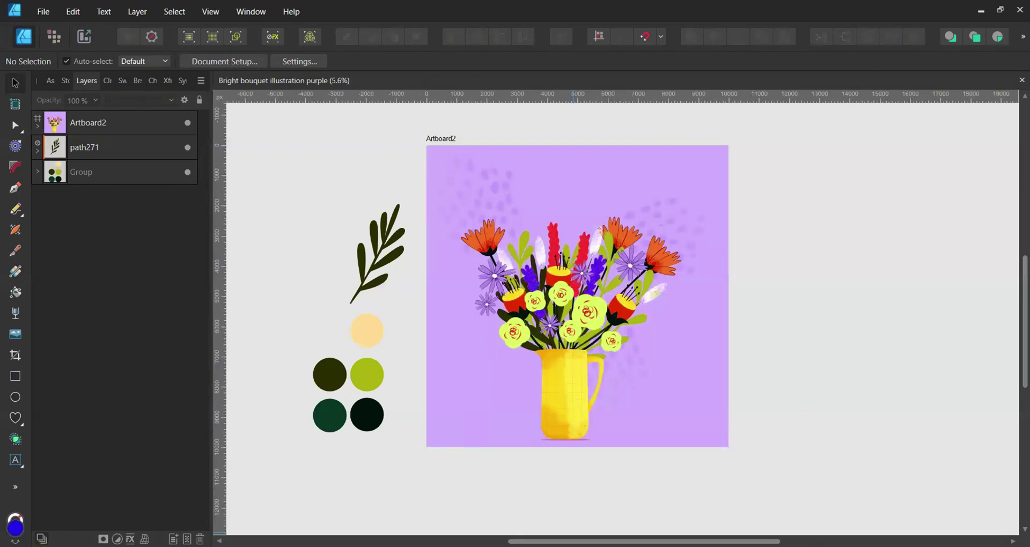
# Step: Add the path271 leaf symbol to the Symbols category of the asset library
pyautogui.click(50, 82)
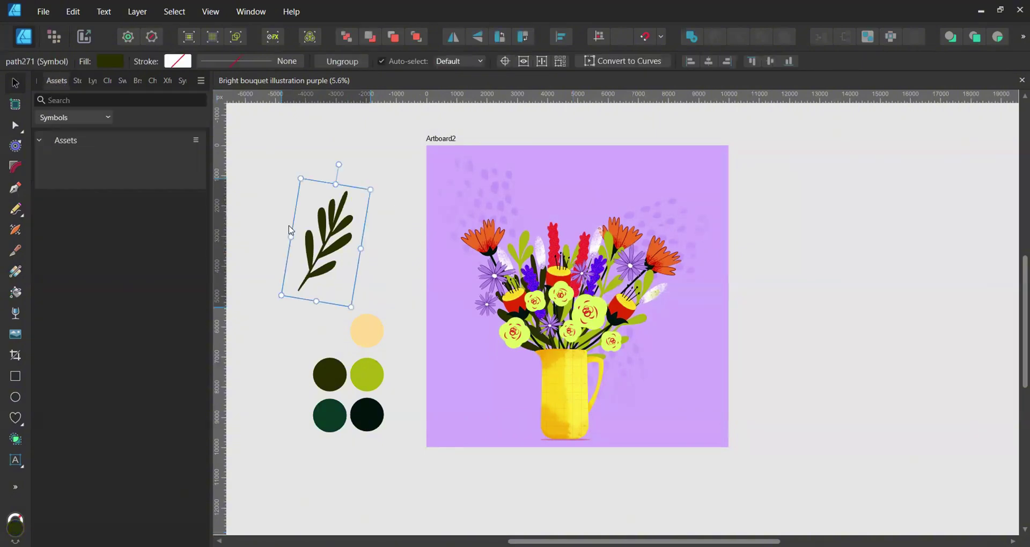
pyautogui.moveTo(379, 253); pyautogui.dragTo(109, 170)
# Step: Create a new document from the Pattern tile preset, 4000 × 4000 px at 300 DPI
pyautogui.click(42, 11)
pyautogui.click(60, 42)
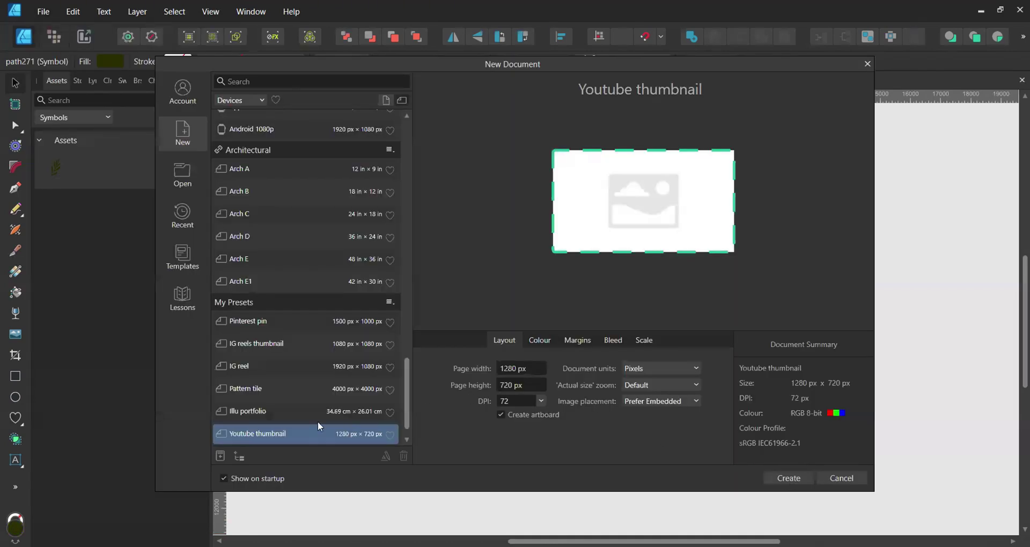
pyautogui.click(321, 388)
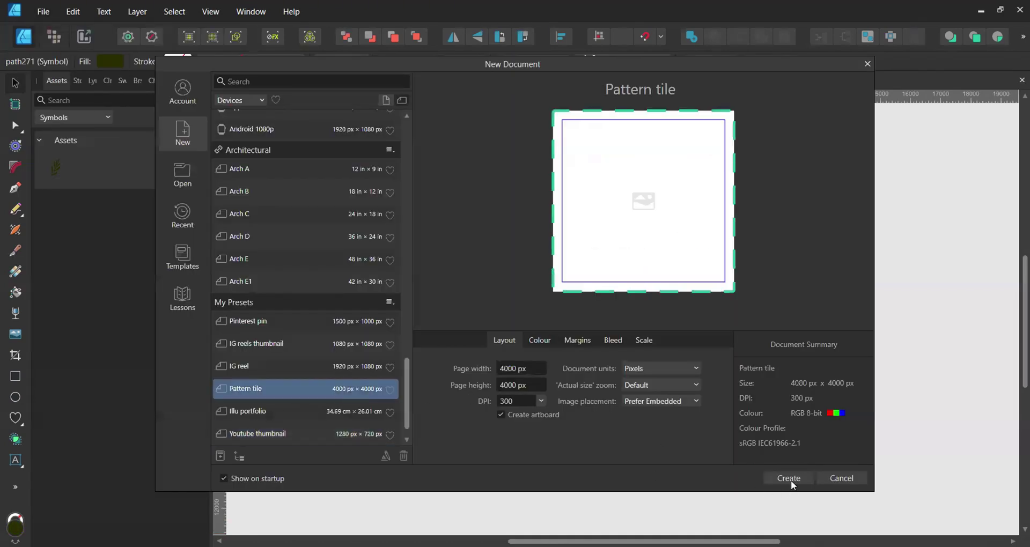
pyautogui.click(791, 481)
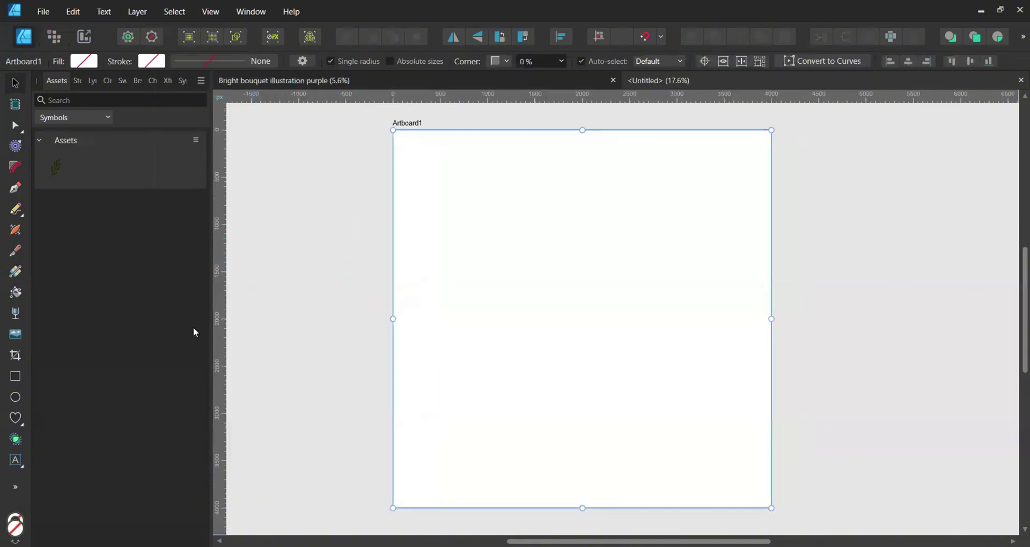
# Step: Place three instances of the leaf symbol asset on the new artboard, two overlapping on the left and one on the right
pyautogui.moveTo(142, 166); pyautogui.dragTo(552, 282)
pyautogui.moveTo(689, 126); pyautogui.dragTo(580, 267)
pyautogui.moveTo(506, 337); pyautogui.dragTo(487, 237)
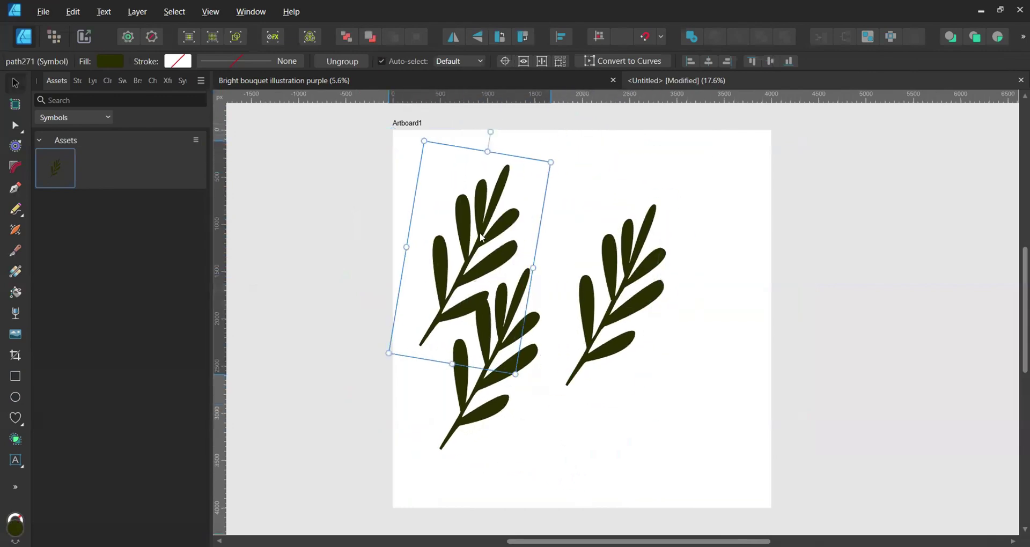
# Step: Recolour the upper-left leaf symbol instance with the previously picked lime green, HSL 64, 84, 38
pyautogui.click(90, 81)
pyautogui.click(102, 81)
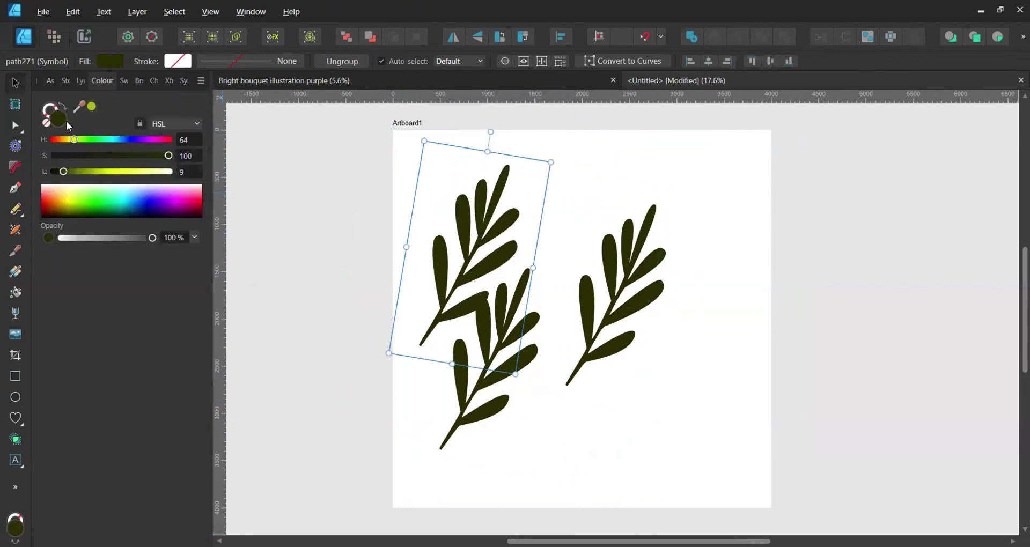
pyautogui.click(92, 110)
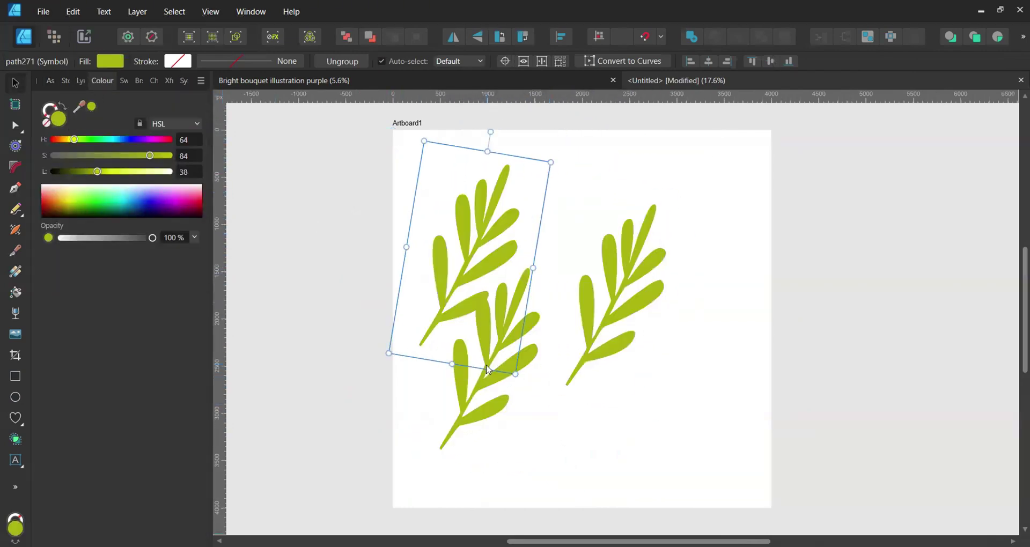
pyautogui.click(472, 397)
pyautogui.click(699, 228)
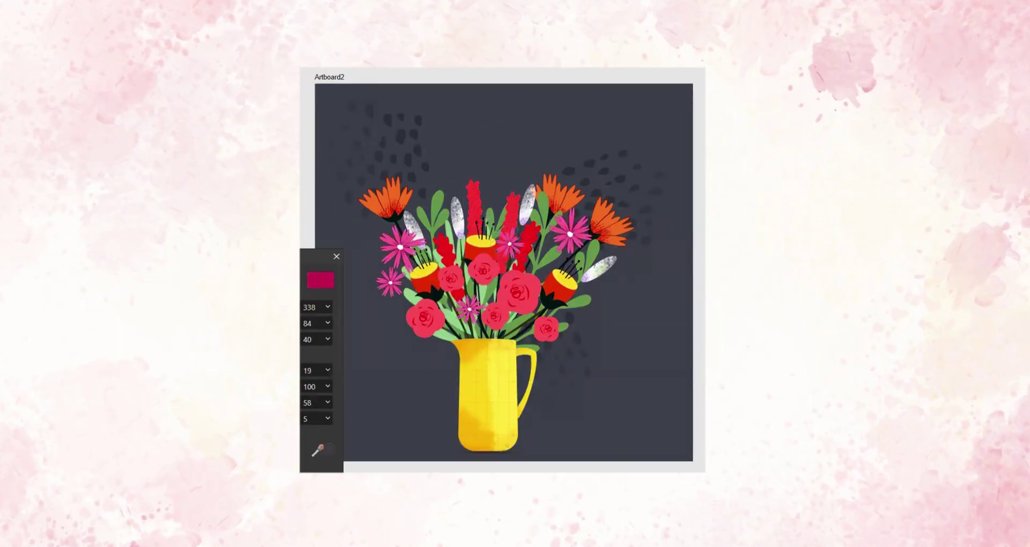